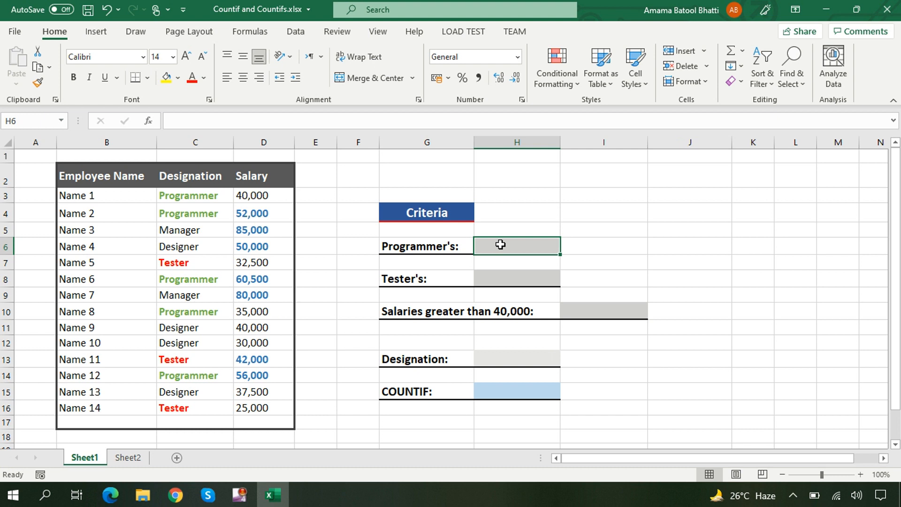
- Count the programmers in cell H6 with the formula =COUNTIF(C3:C16,"programmer") over the Designation column
type("=")
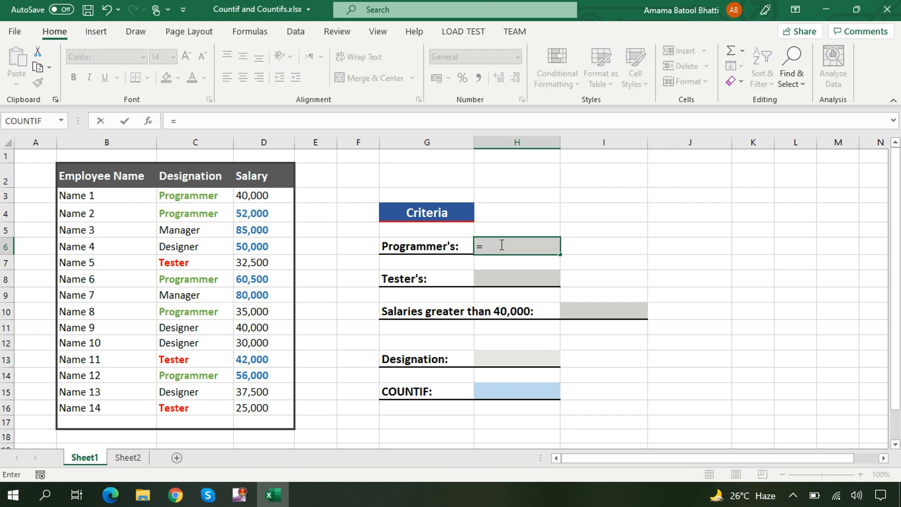
type("countif")
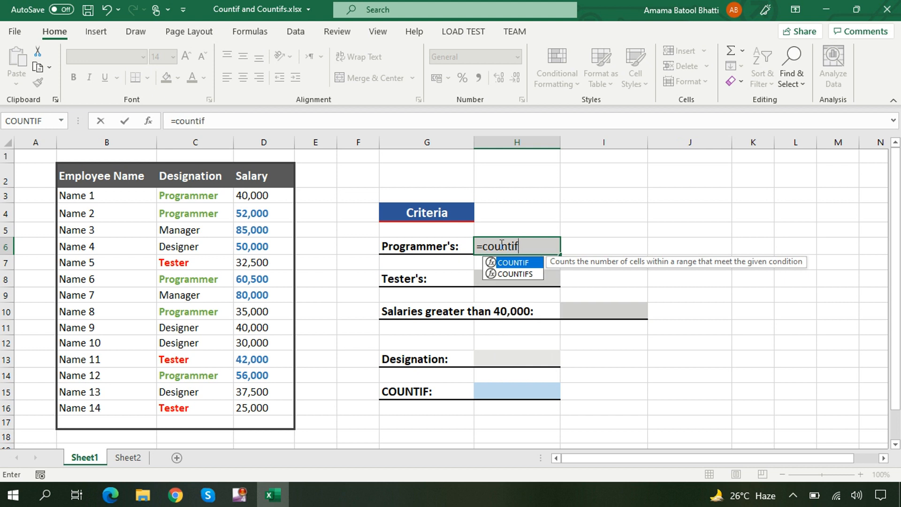
type("(")
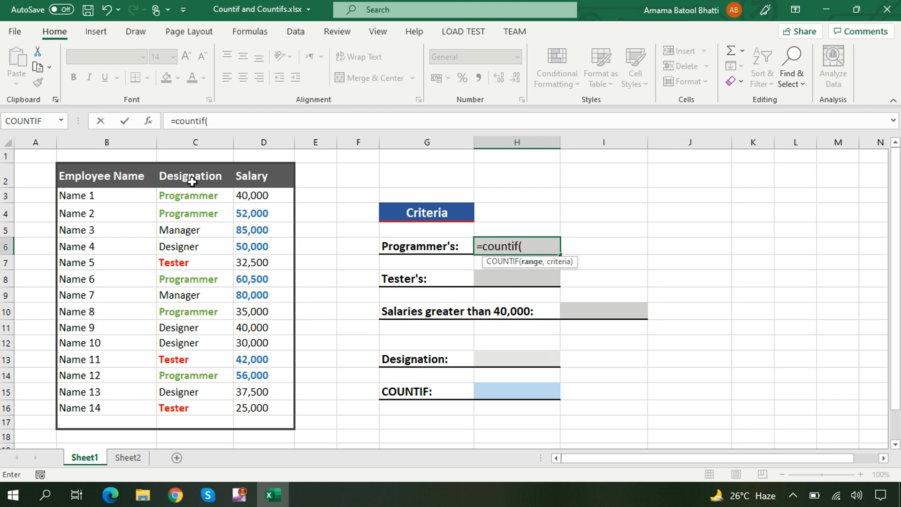
left_click_drag(201, 197, 186, 408)
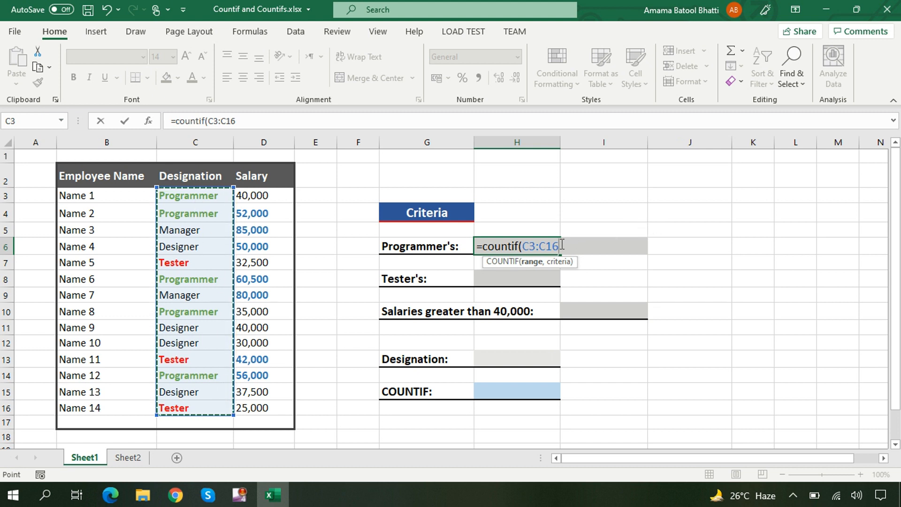
type(",")
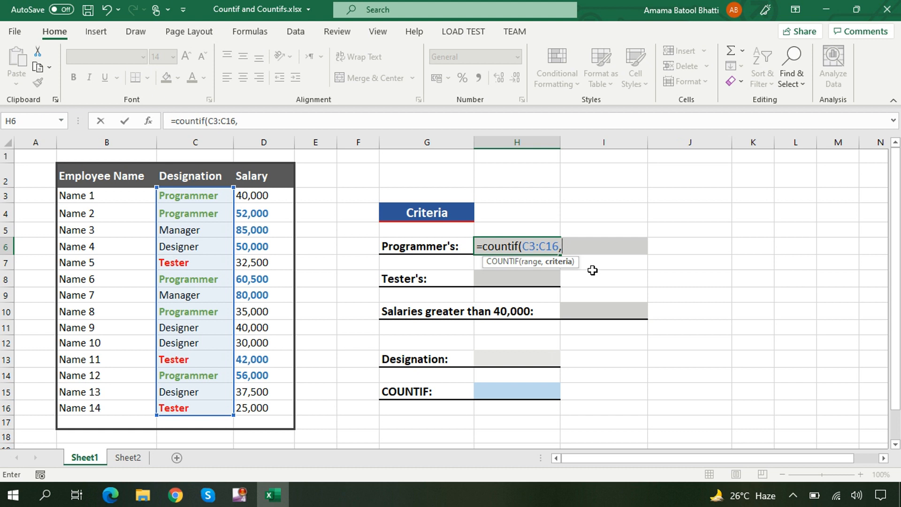
type("\"\"")
left_click(569, 238)
type("pro")
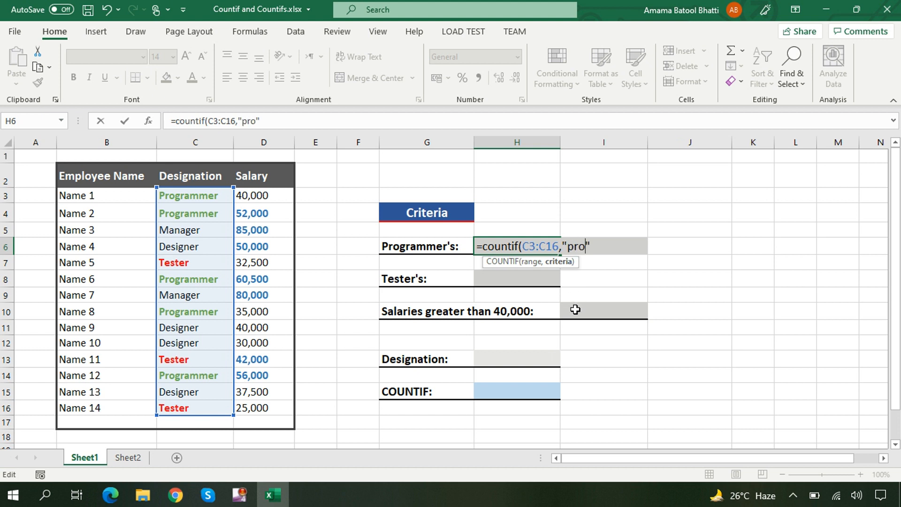
type("grammer\"")
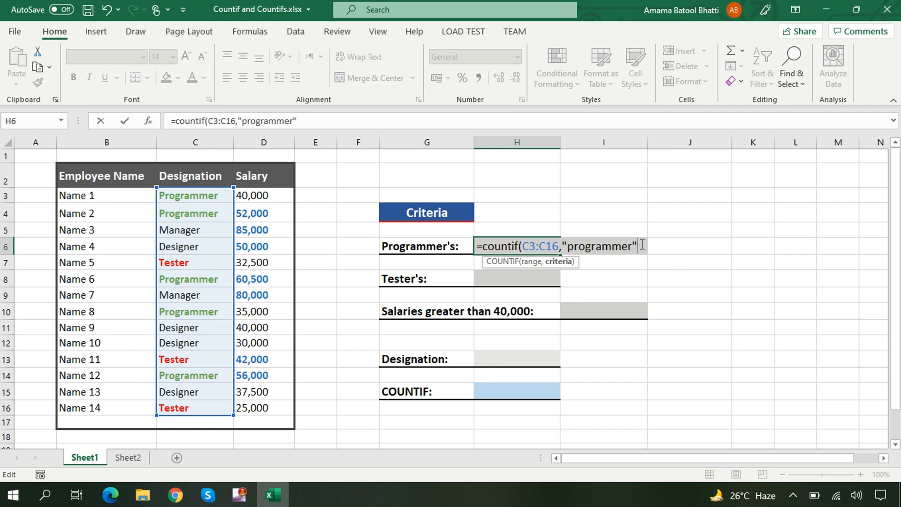
type(")")
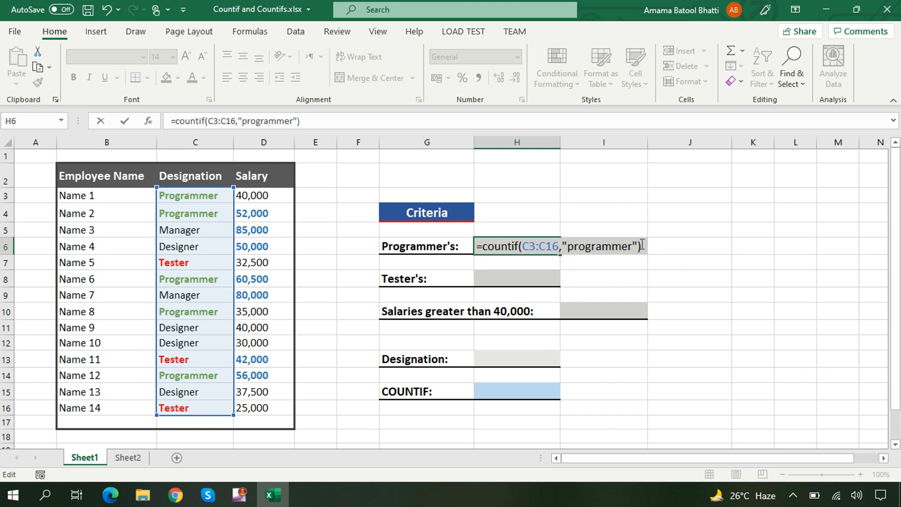
key("Return")
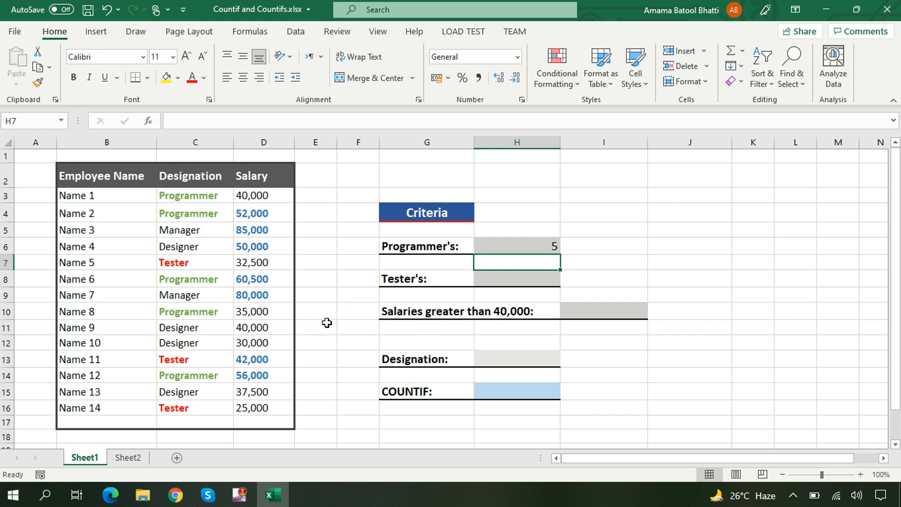
- Count the testers in cell H8 with the formula =COUNTIF(C3:C16,"tester")
left_click(489, 284)
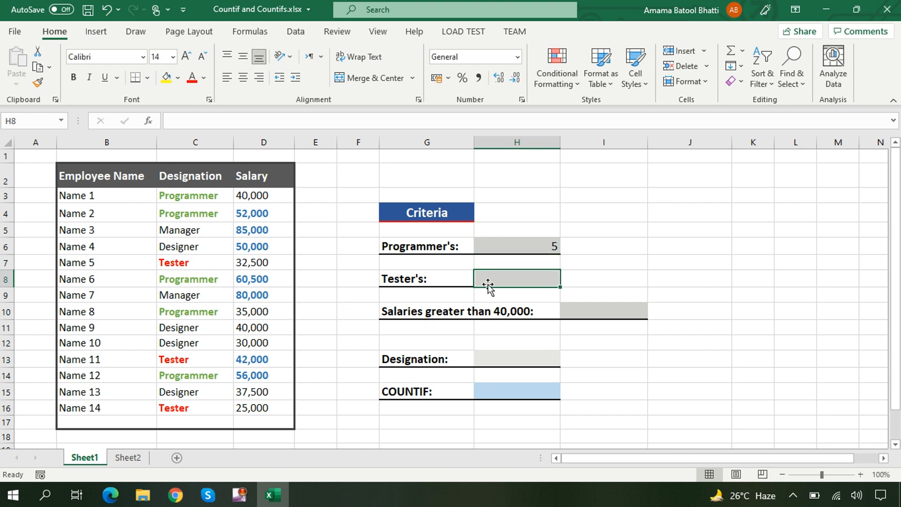
type("=co")
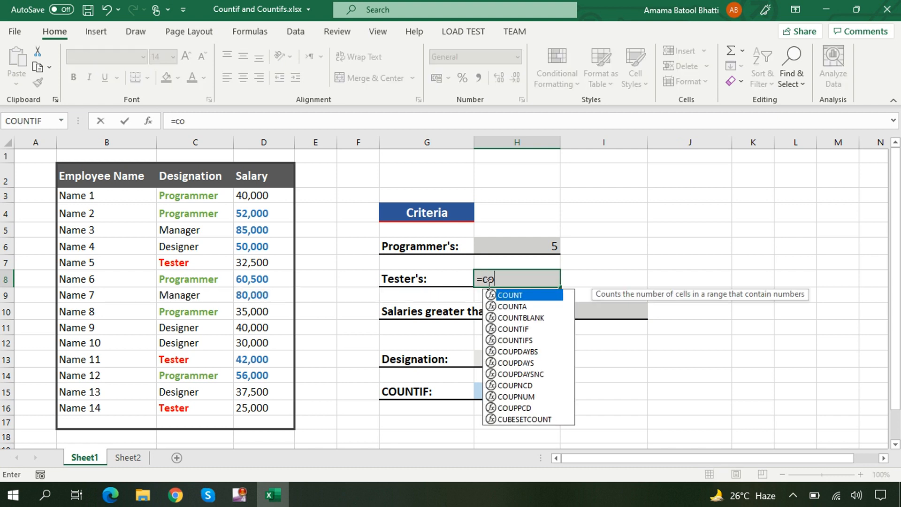
type("untif(")
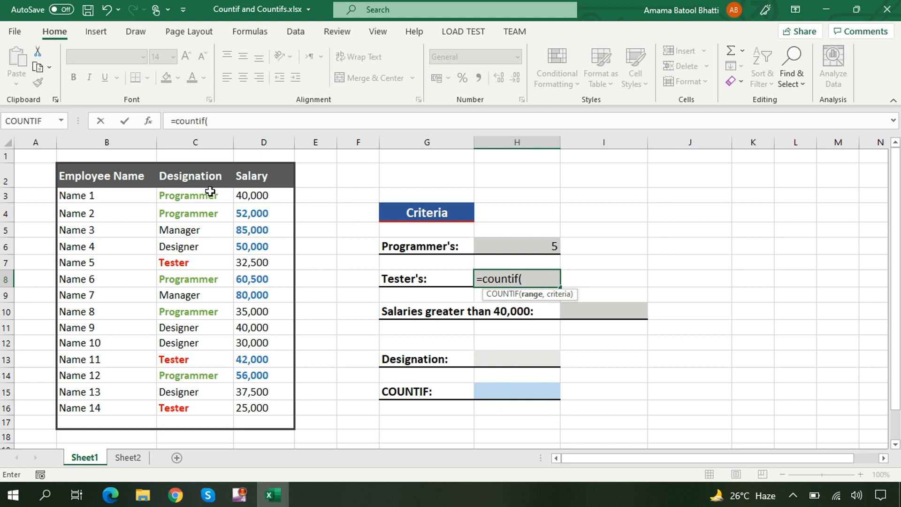
left_click_drag(210, 192, 209, 402)
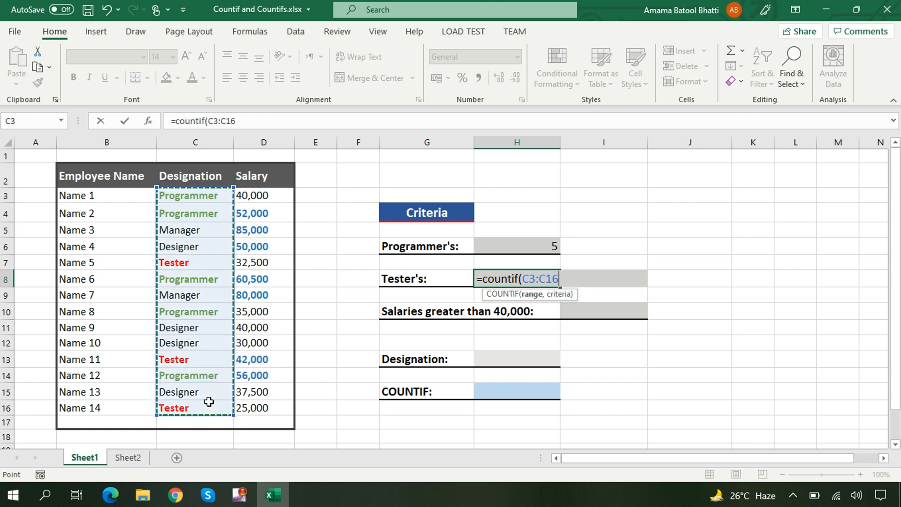
type(",")
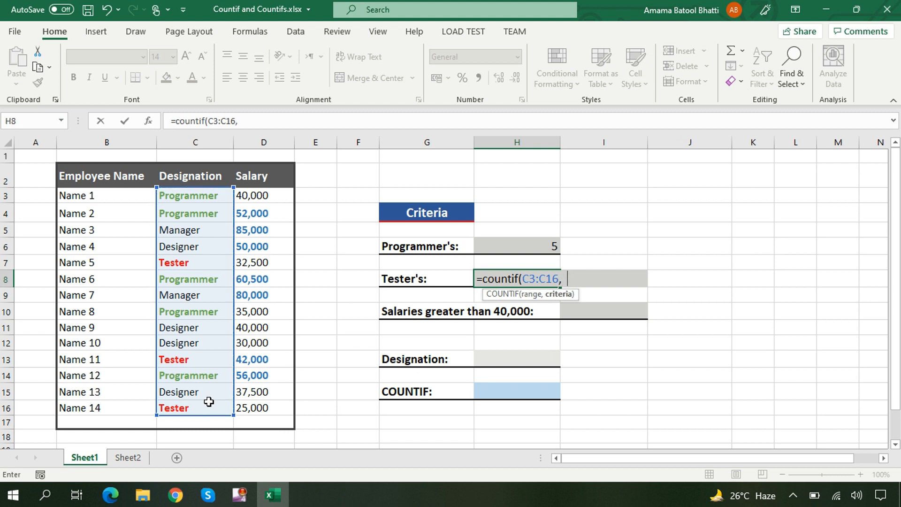
type("\"\"")
left_click(569, 276)
type("tester\"")
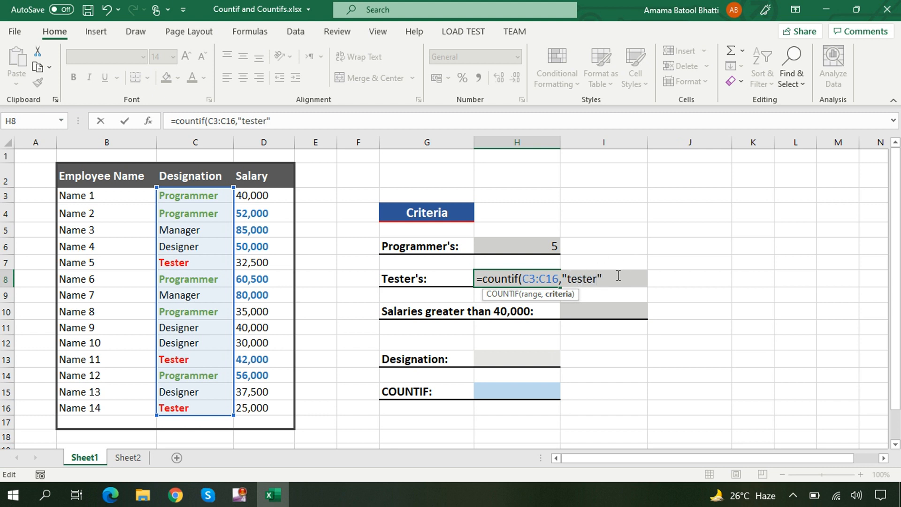
type(")")
key("Return")
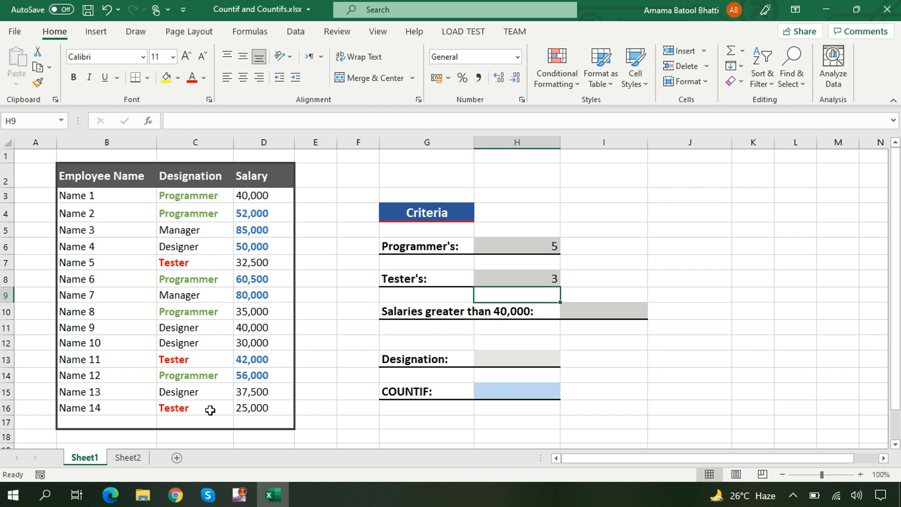
- Count the salaries greater than 40,000 in cell I10 with the formula =COUNTIF(D3:D16,">40000")
left_click(450, 331)
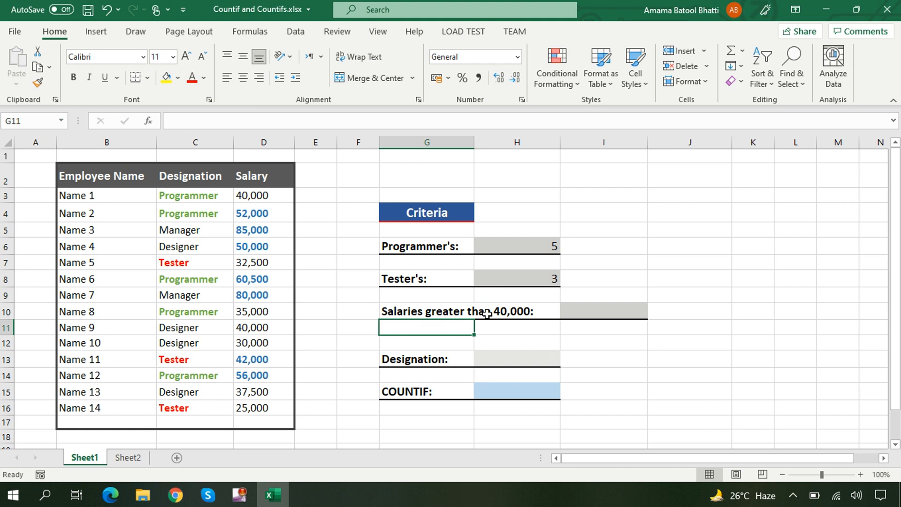
left_click(580, 311)
type("=")
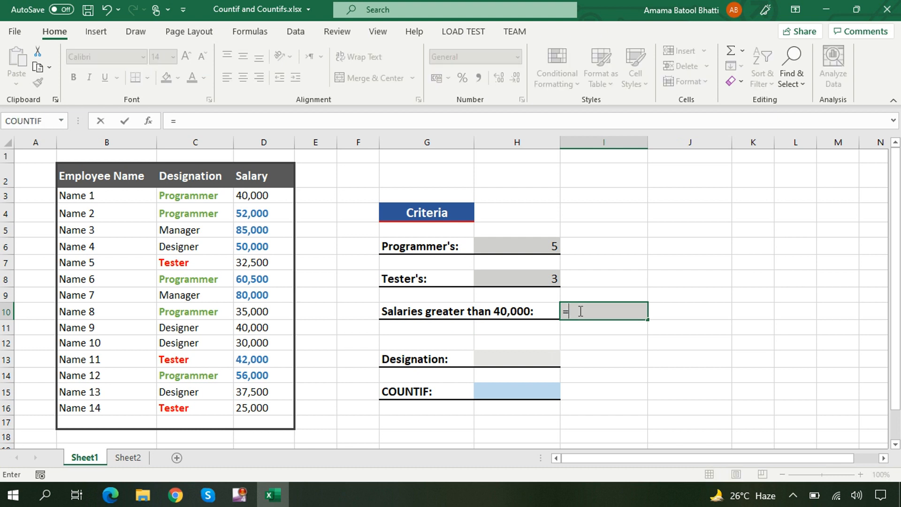
type("counti")
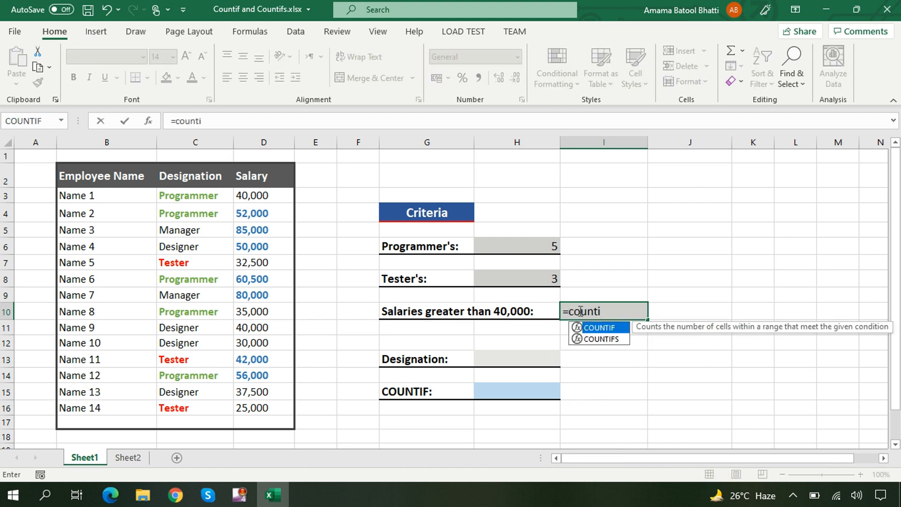
type("f(")
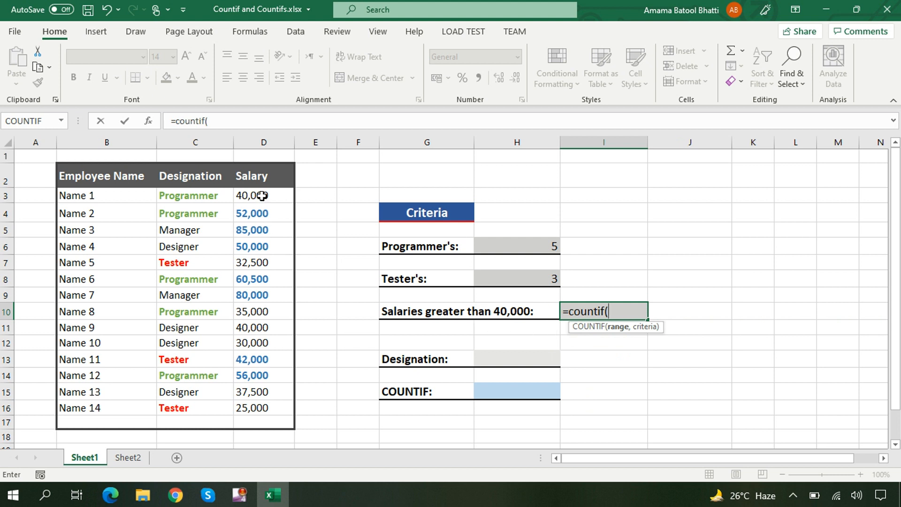
left_click_drag(261, 195, 267, 407)
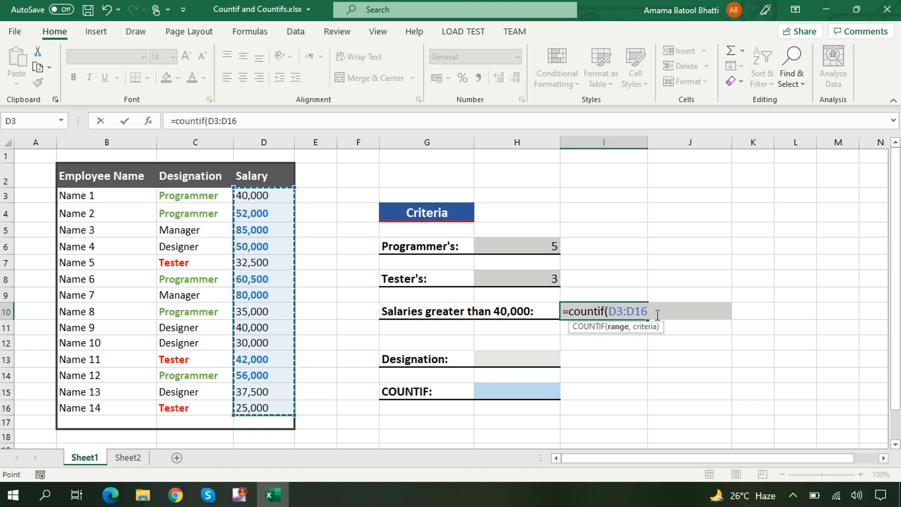
type(",")
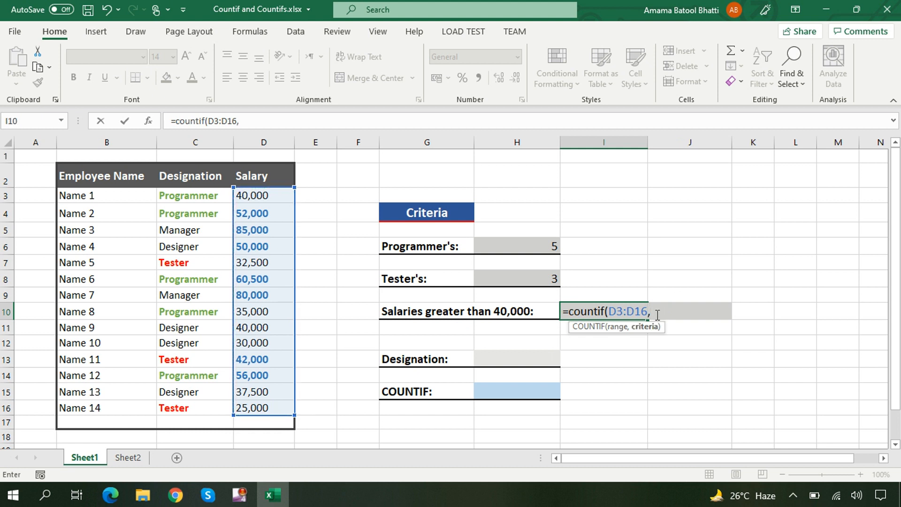
type("\"\"")
left_click(658, 310)
type(">40000\")")
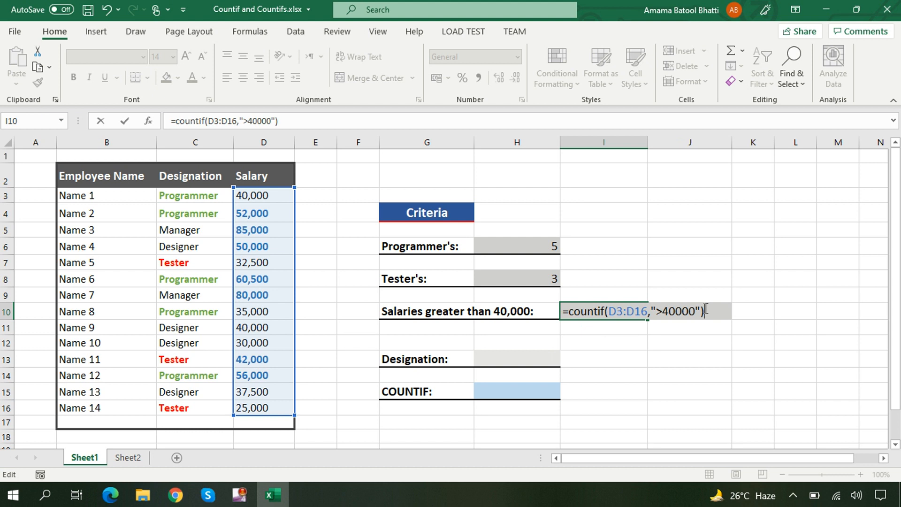
key("Return")
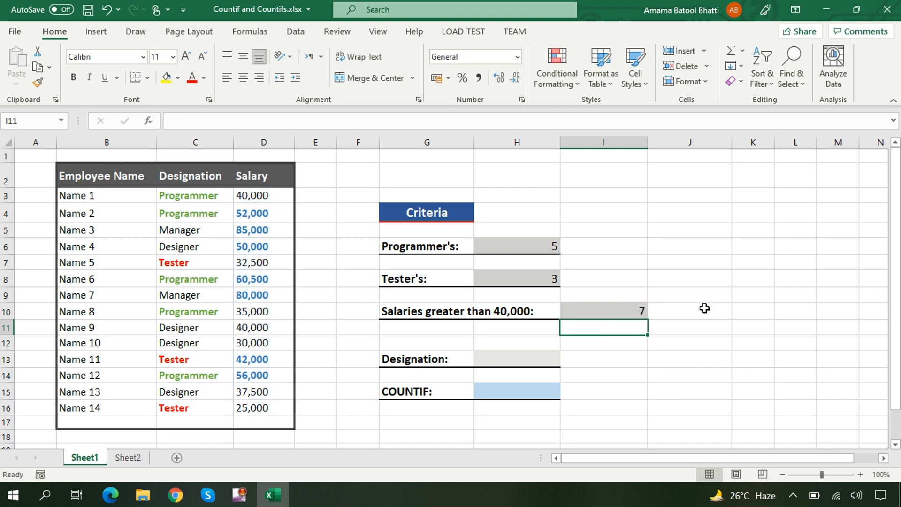
left_click(636, 313)
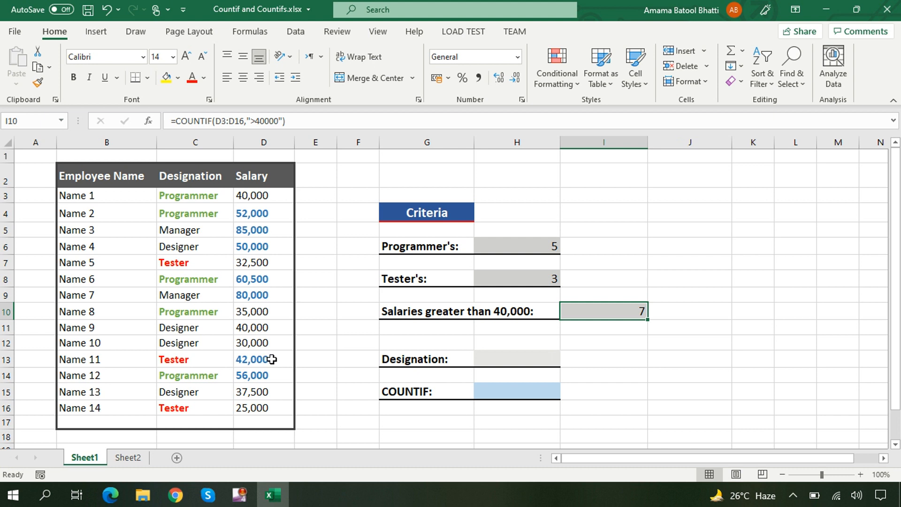
- Count the employees matching the Designation input cell by entering =COUNTIF(C3:C16,H13) in cell H15
left_click(471, 419)
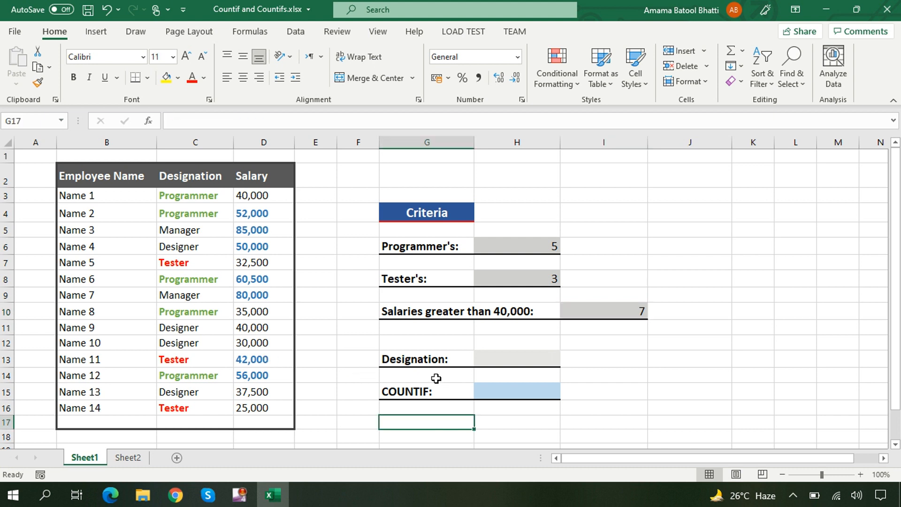
left_click(508, 361)
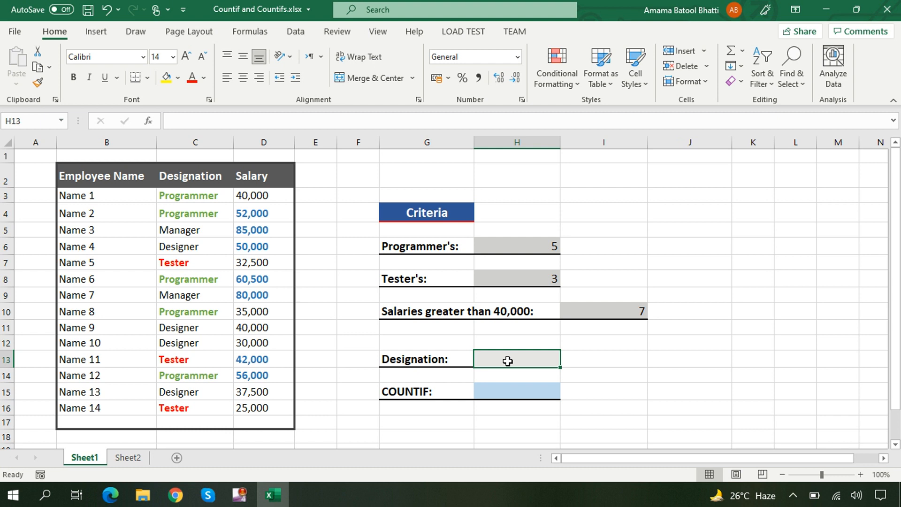
left_click(504, 395)
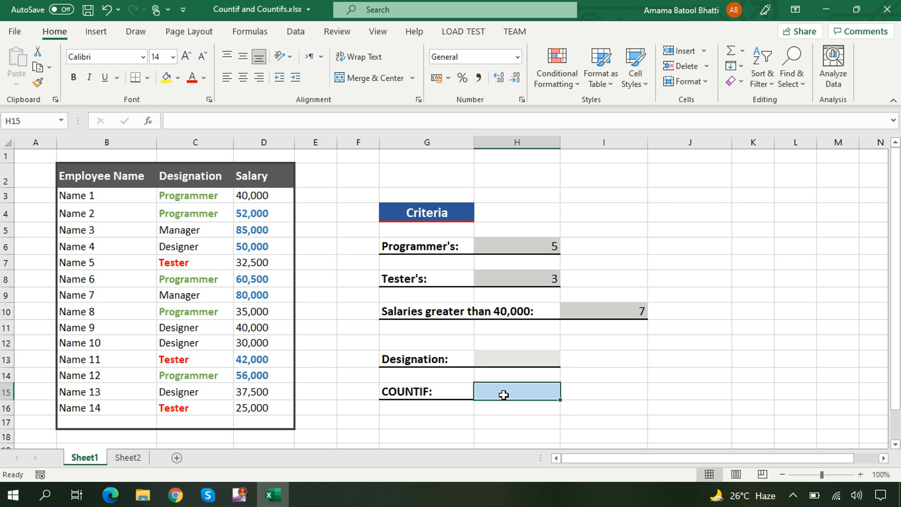
type("=c")
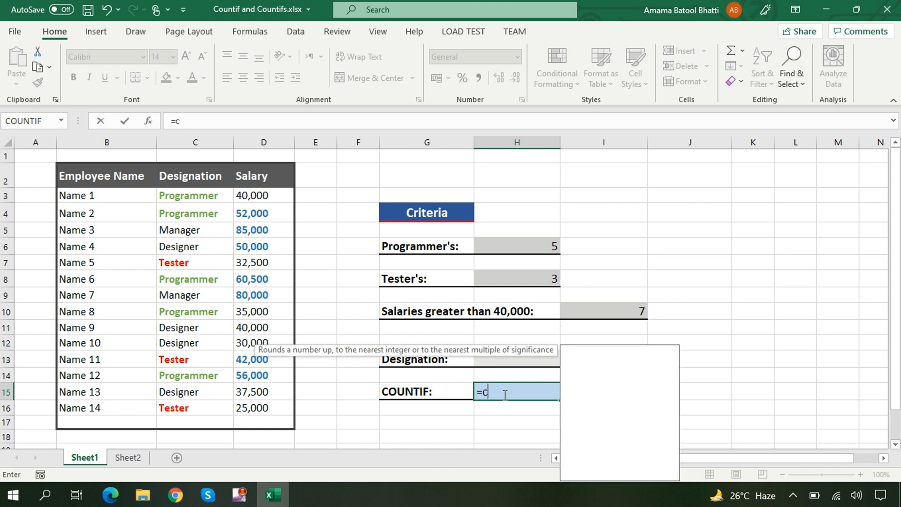
type("ountif")
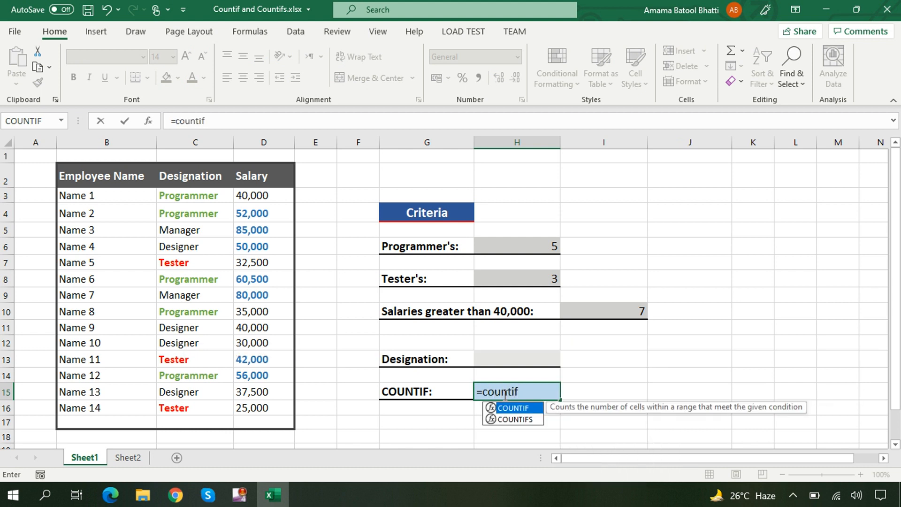
type("(")
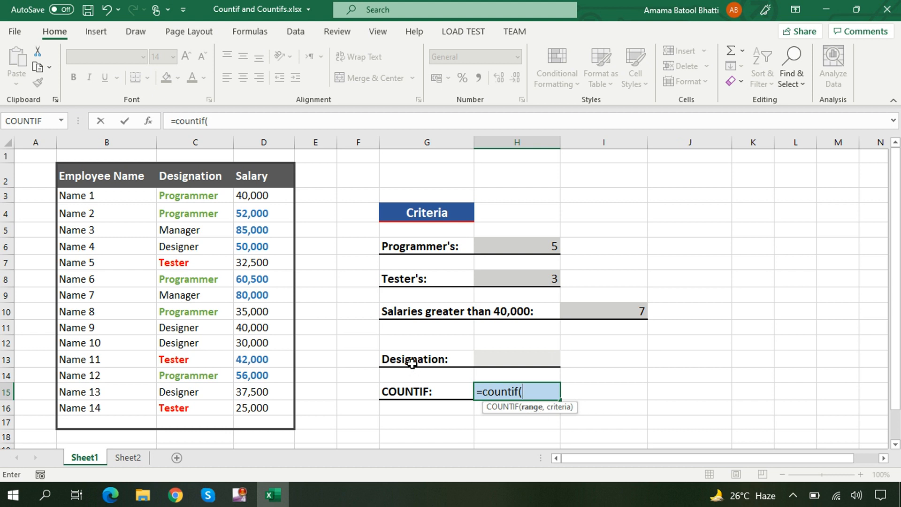
left_click(197, 199)
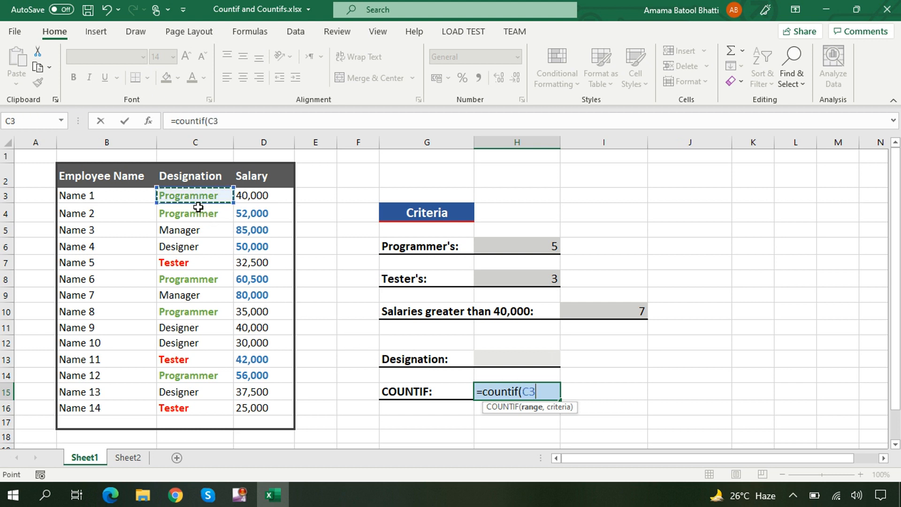
left_click_drag(198, 207, 202, 403)
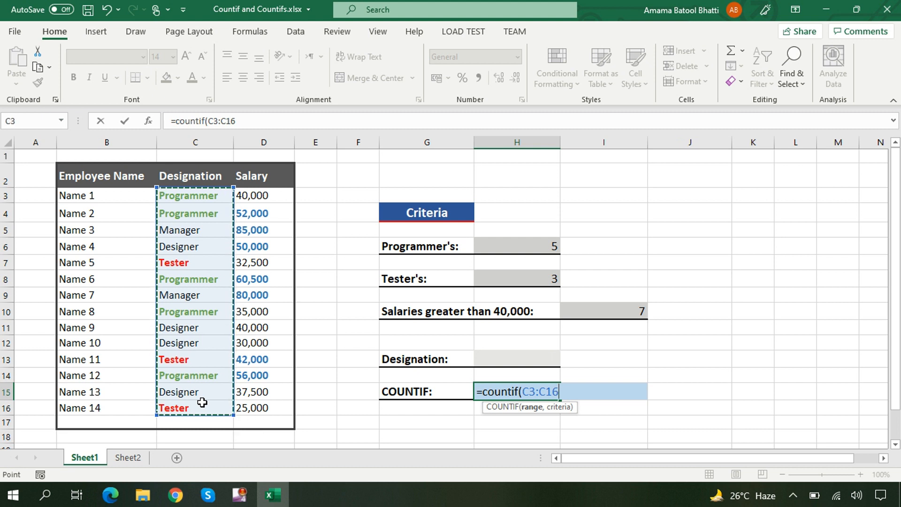
type(",")
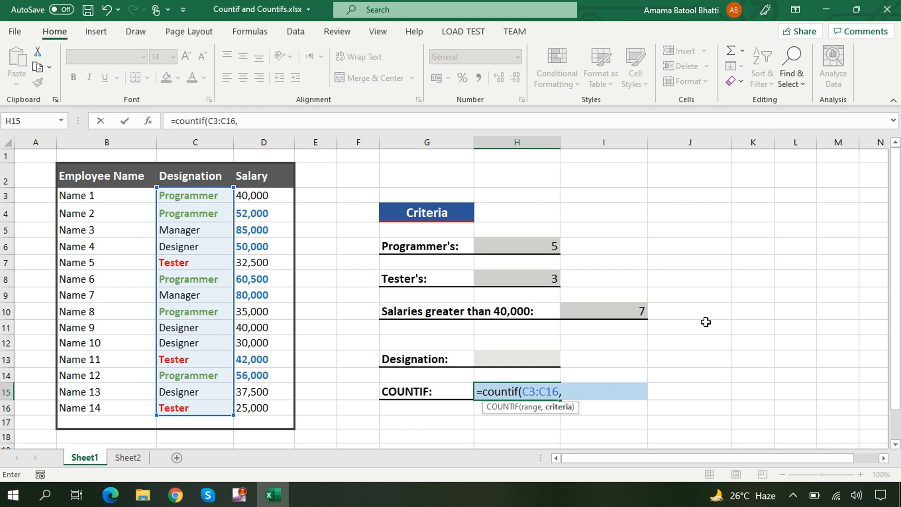
left_click(539, 357)
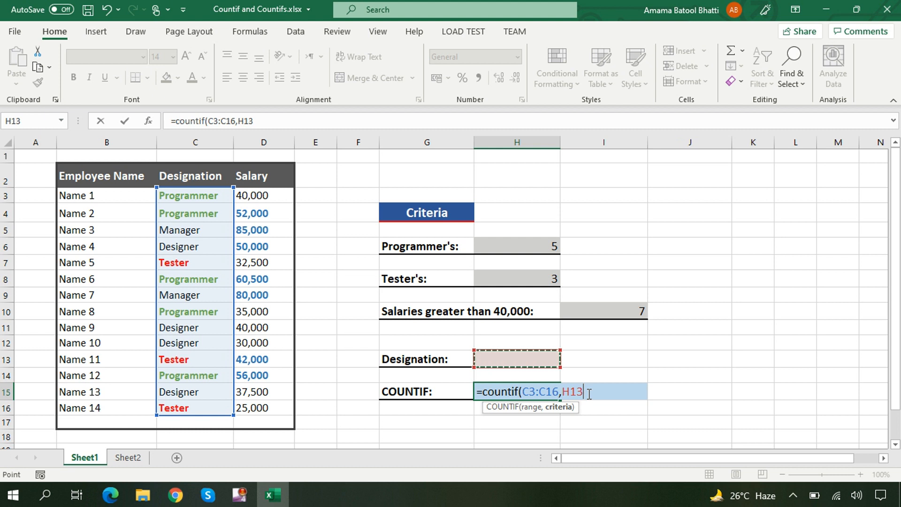
type(")")
key("Return")
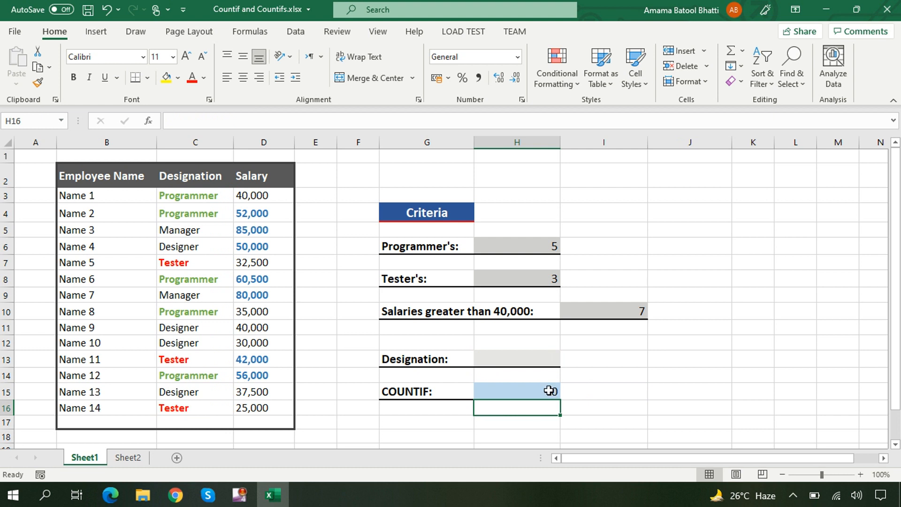
- Enter programmer as the designation in cell H13 to test the linked count
left_click(511, 361)
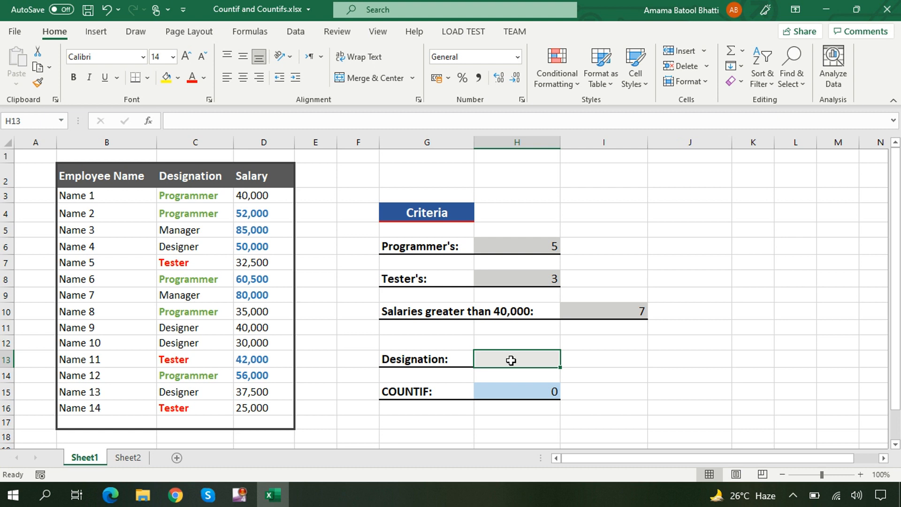
type("prog")
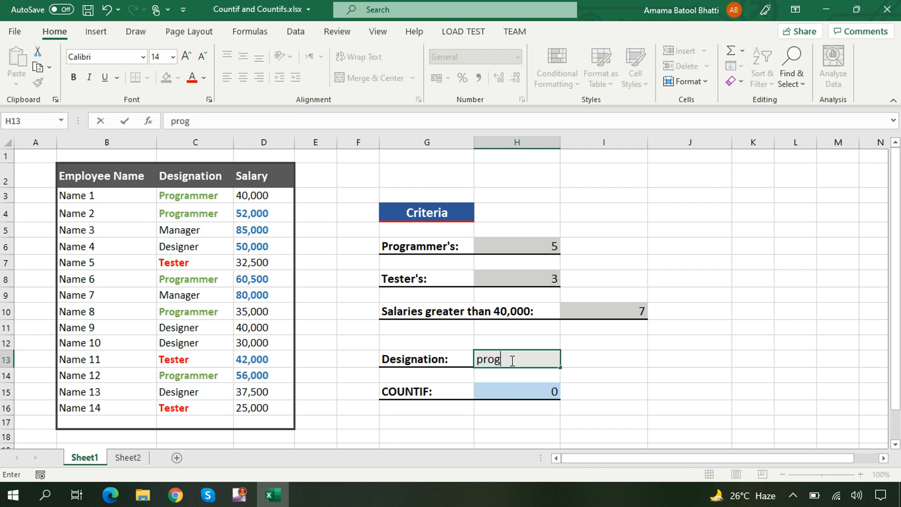
type("rammer")
key("Return")
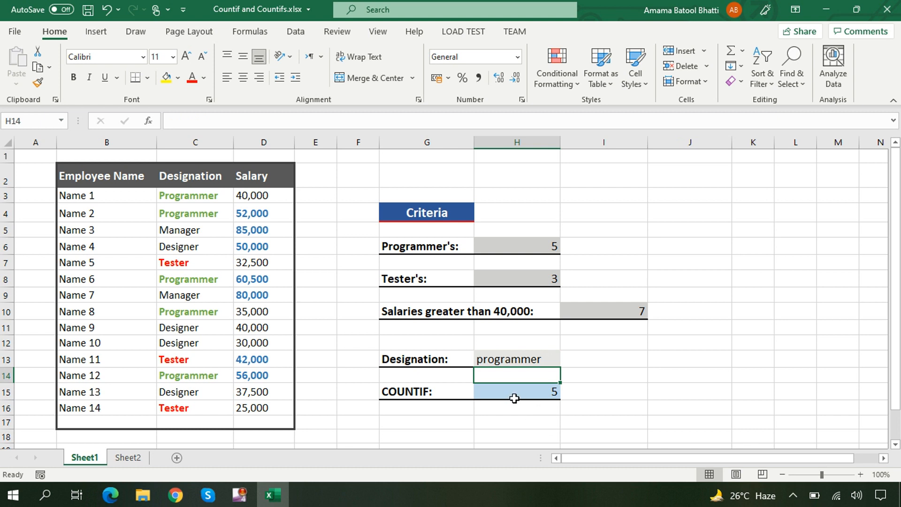
- Replace the designation in cell H13 with designer
left_click(540, 359)
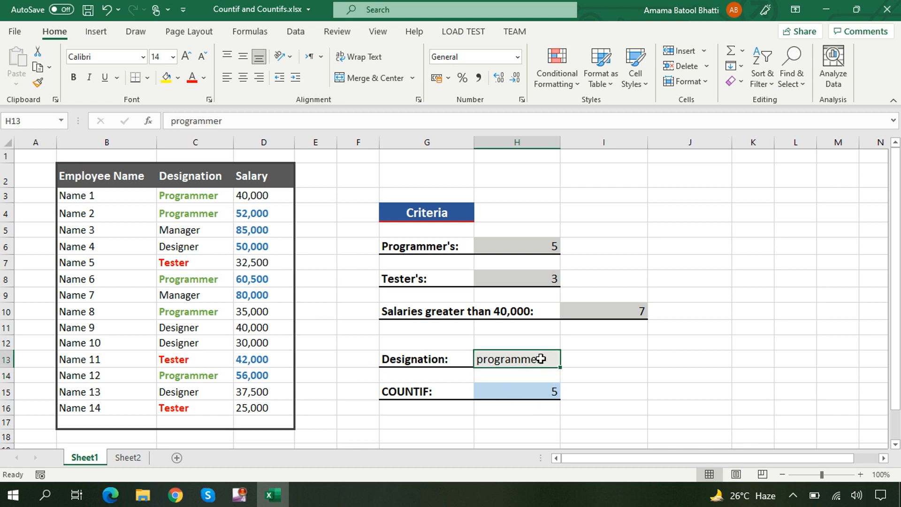
key("BackSpace")
type("designer")
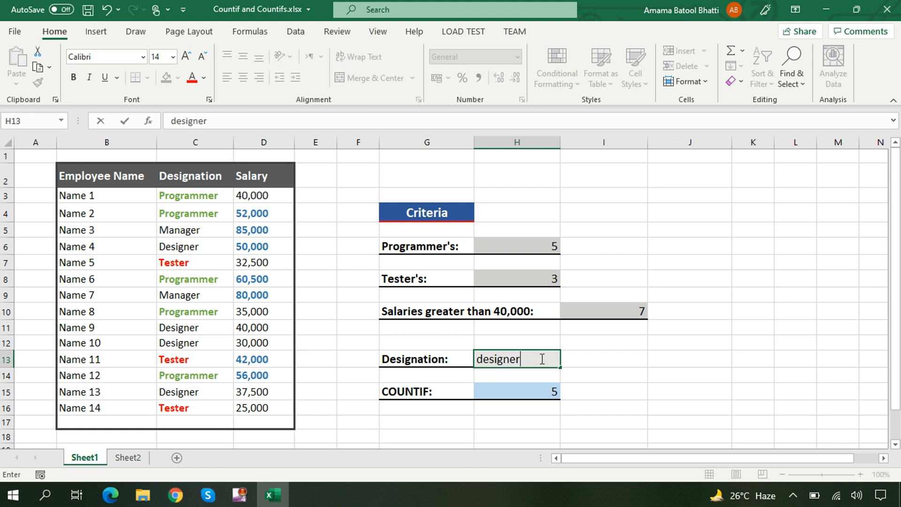
key("Return")
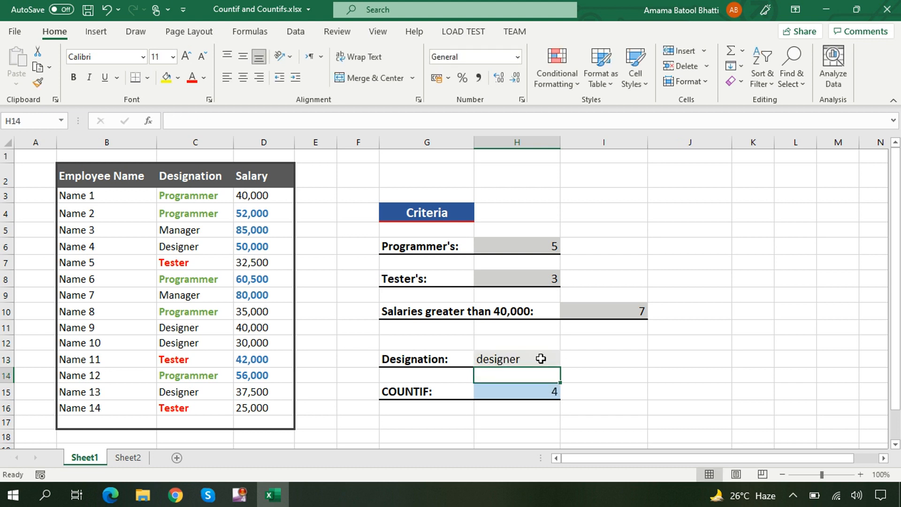
- Change the designation in cell H13 to tester
left_click(522, 359)
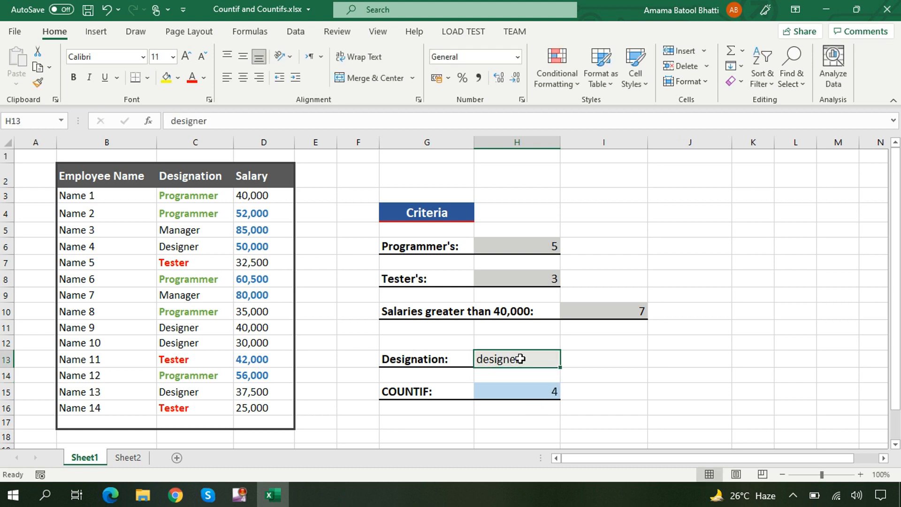
key("BackSpace")
type("tester")
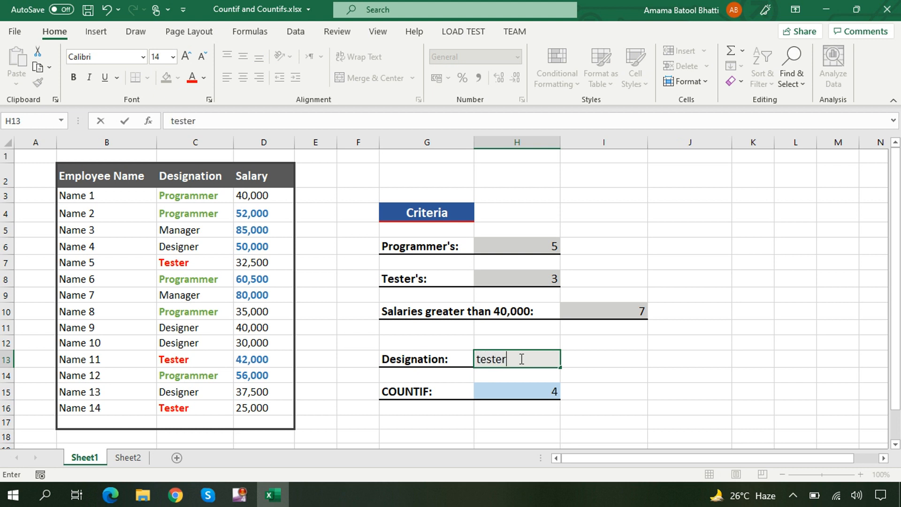
key("Return")
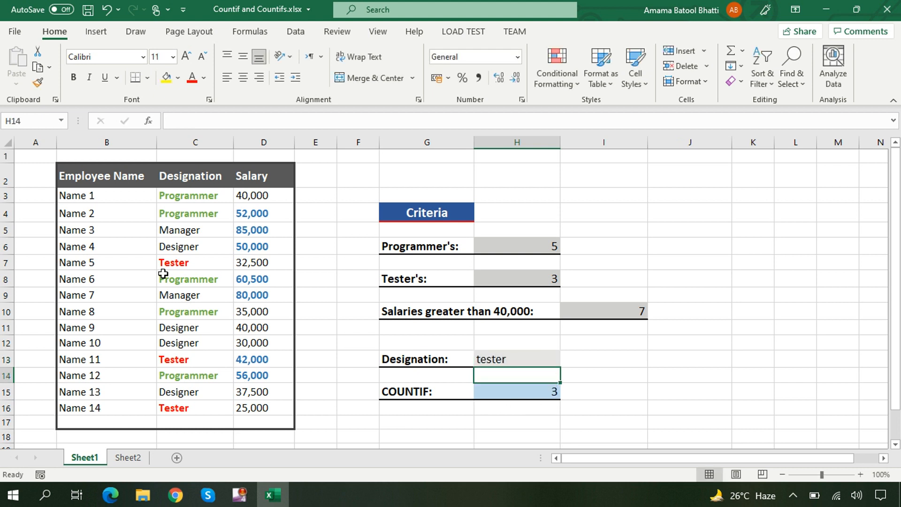
- Compare the Sheet1 and Sheet2 layouts, ending on Sheet2 with the COUNTIFS criteria
left_click(134, 458)
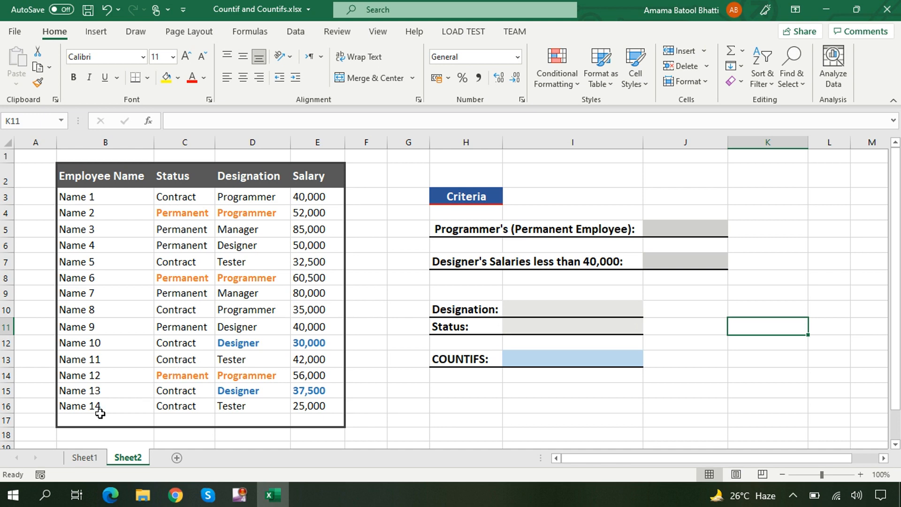
left_click(92, 458)
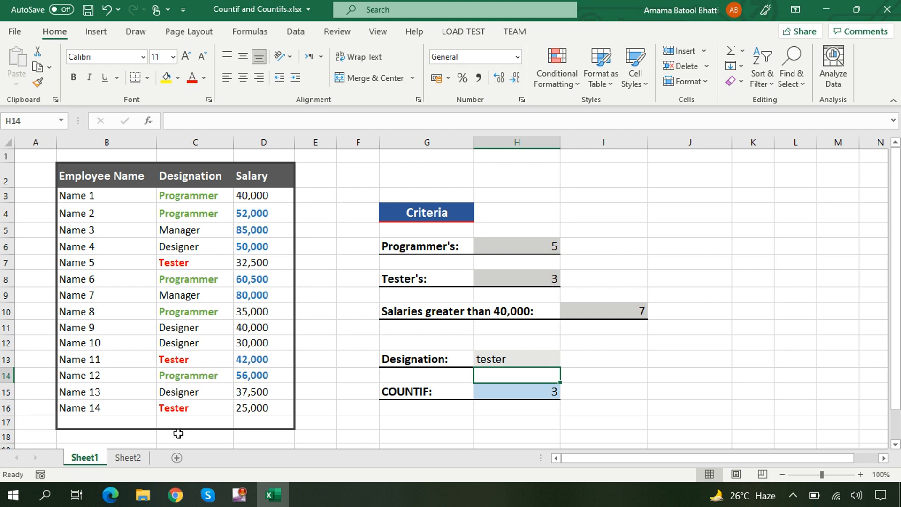
left_click(131, 462)
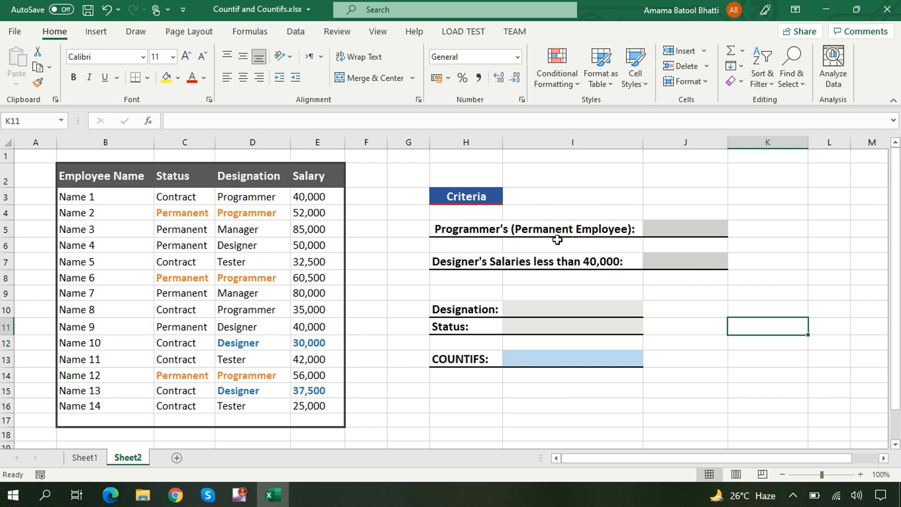
- Start a COUNTIFS formula in cell J5 with the Designation range D3:D16 and the criterion "programmer"
left_click(663, 228)
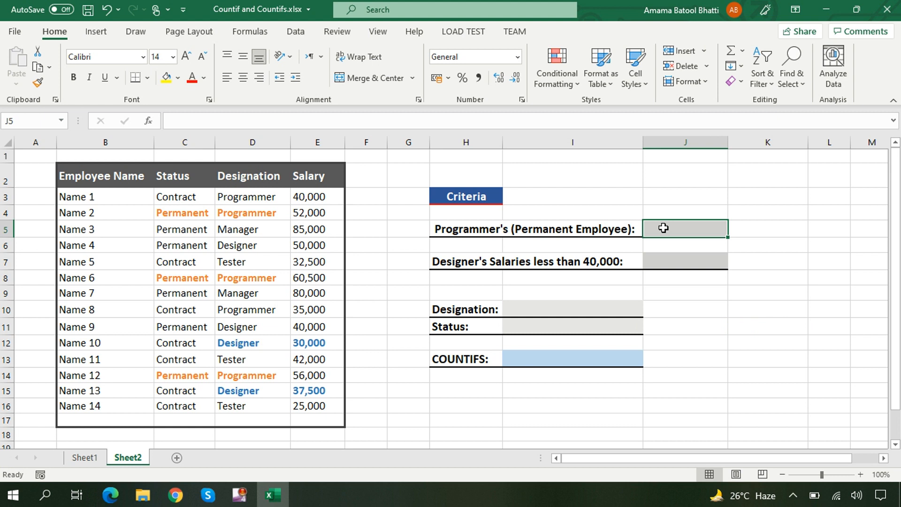
type("=co")
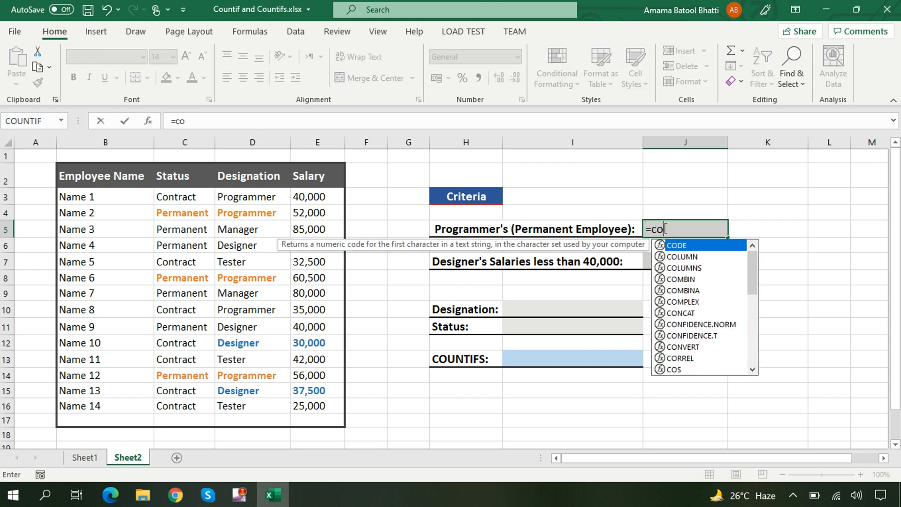
type("untif")
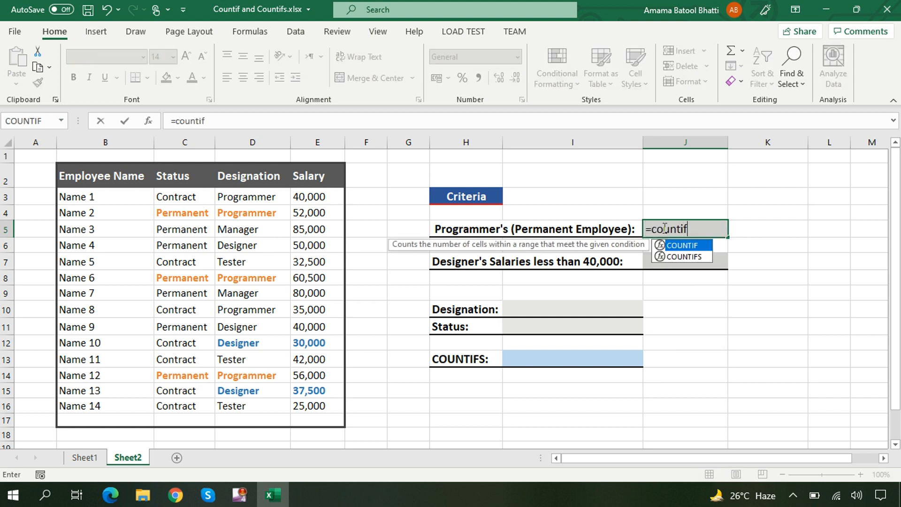
type("s(")
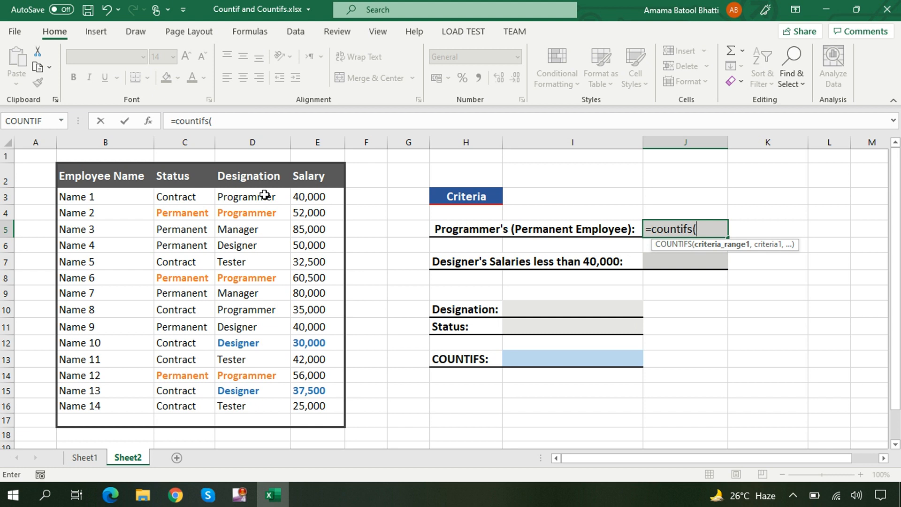
left_click_drag(265, 195, 256, 400)
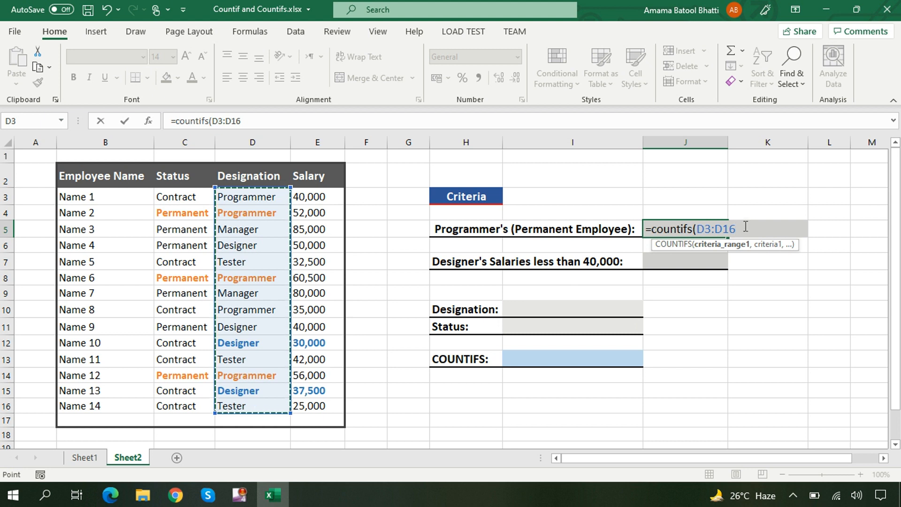
type(",")
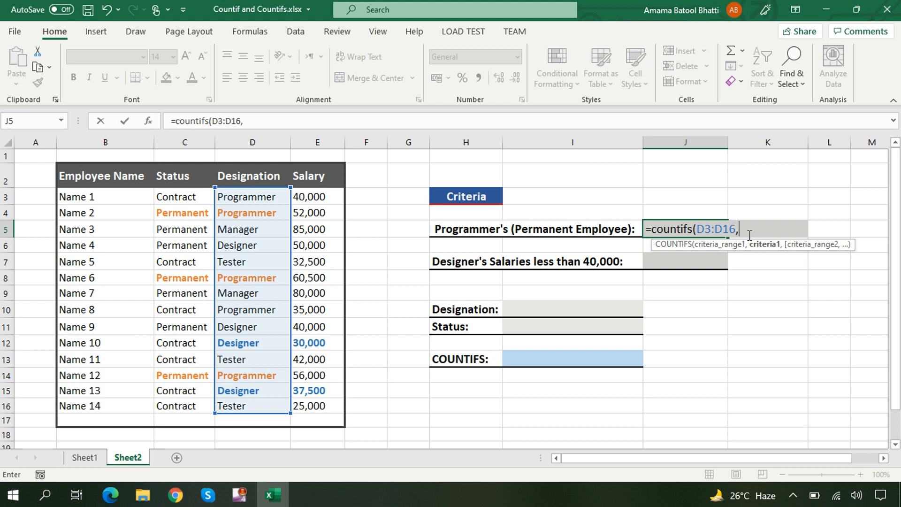
type("\"\"")
left_click(747, 222)
type("programmer\"")
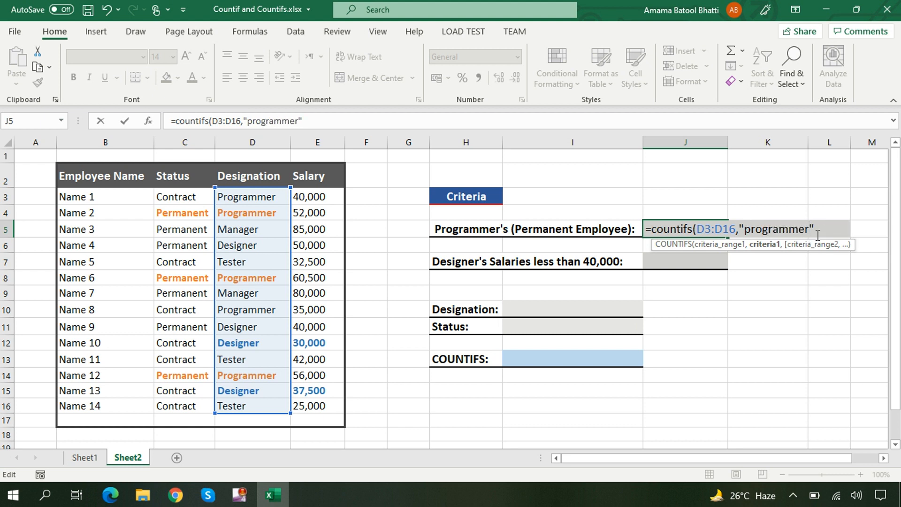
- Complete the COUNTIFS formula in J5 with the Status range C3:C16 and the criterion "permanent"
type(",")
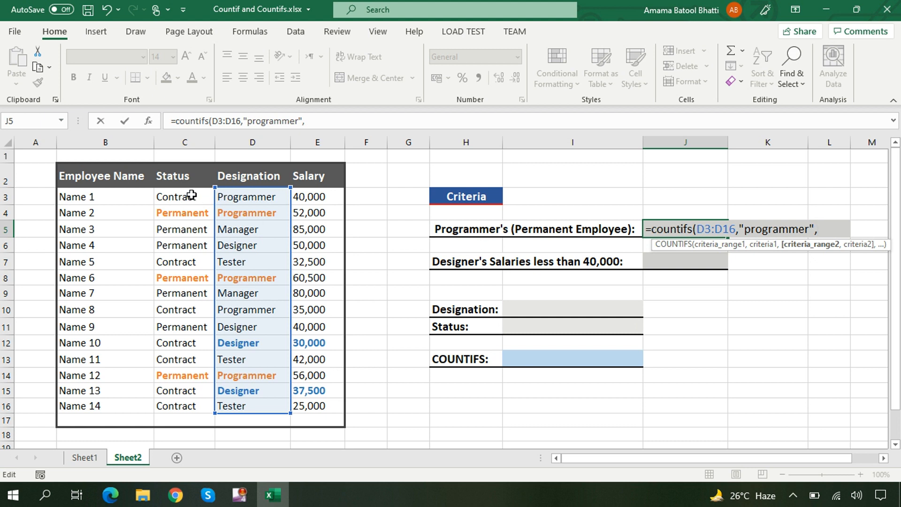
left_click_drag(192, 194, 200, 399)
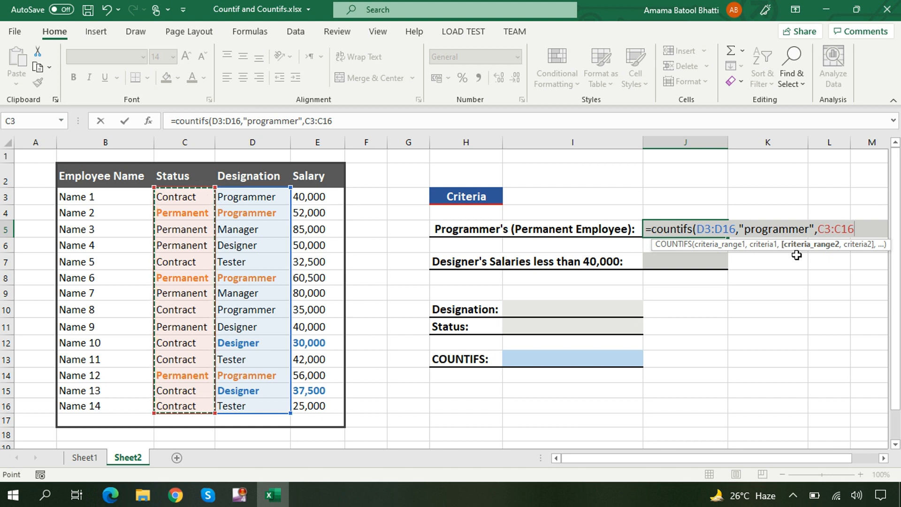
type(",")
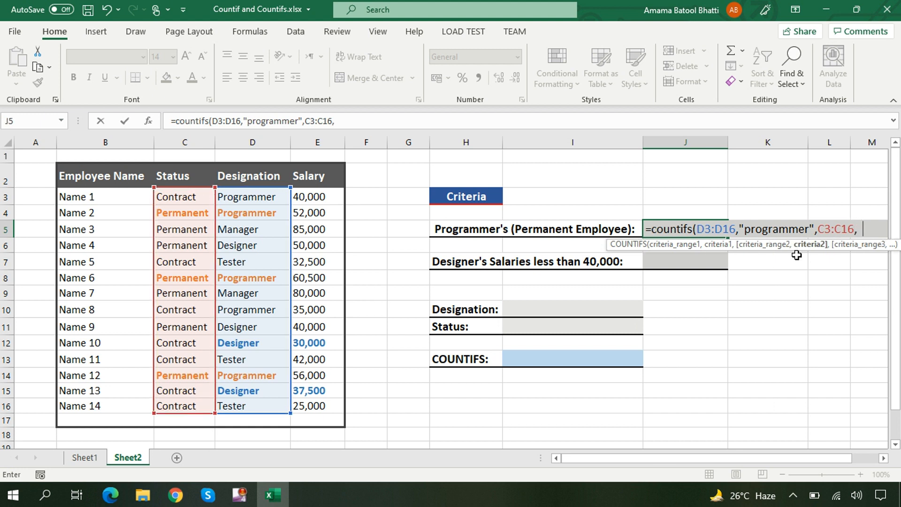
type("\"\"")
left_click(866, 229)
type("permanen")
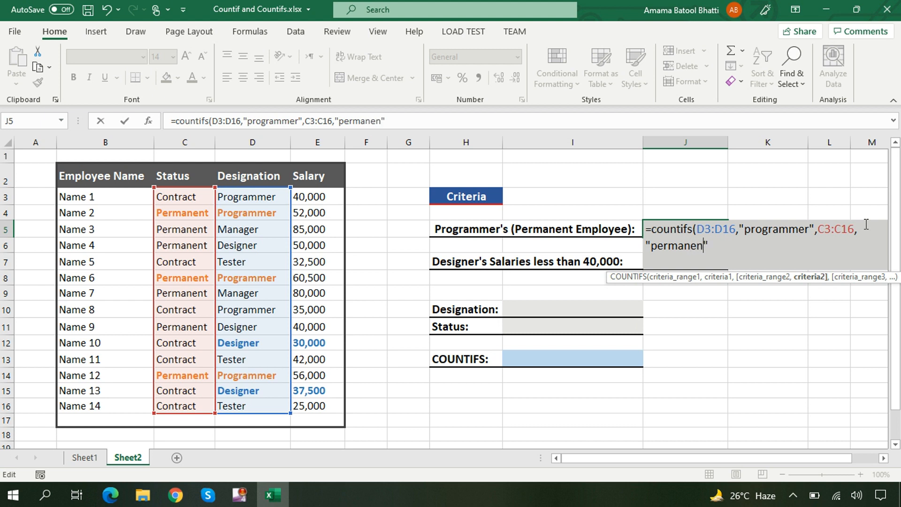
type("t\")")
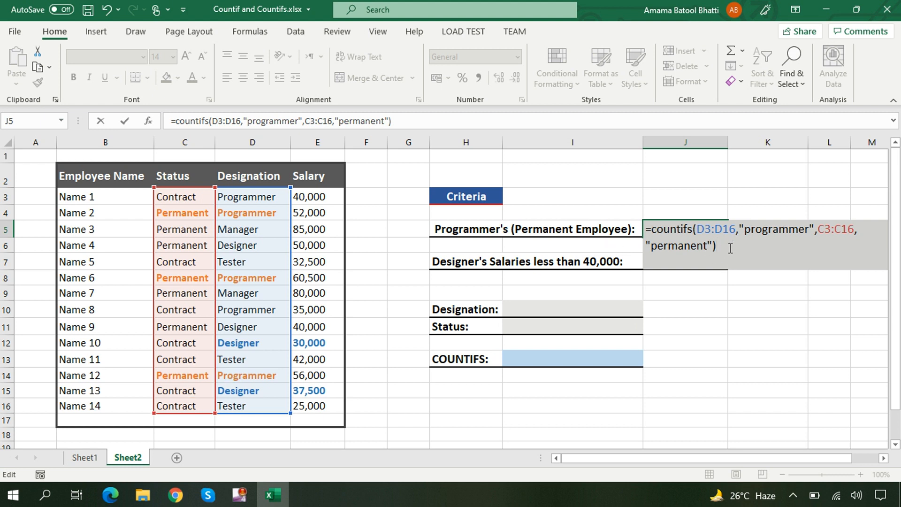
key("Return")
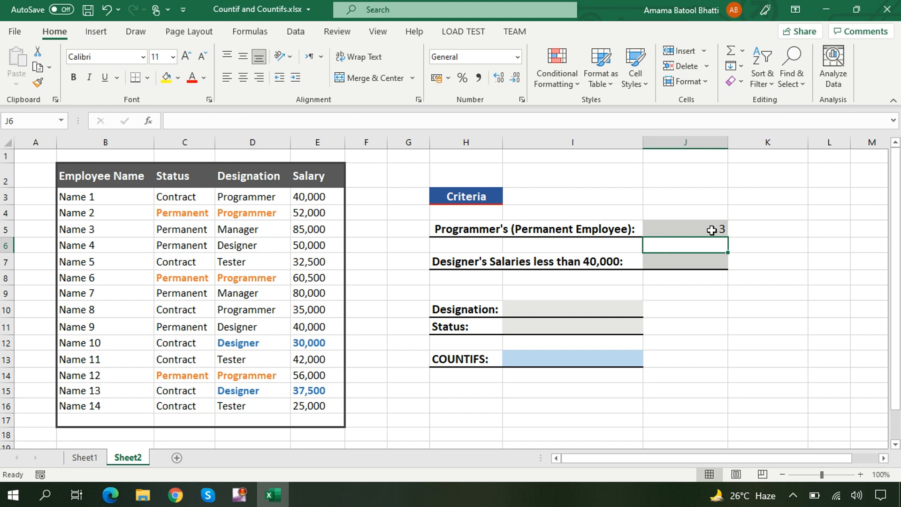
left_click(709, 234)
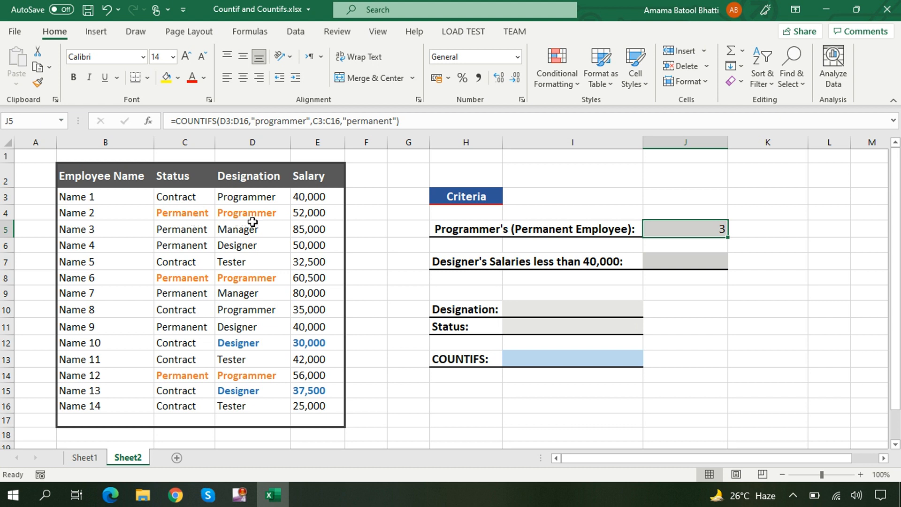
- Start a COUNTIFS formula in cell J7 with the Designation range D3:D16 and the criterion "designer"
left_click(660, 260)
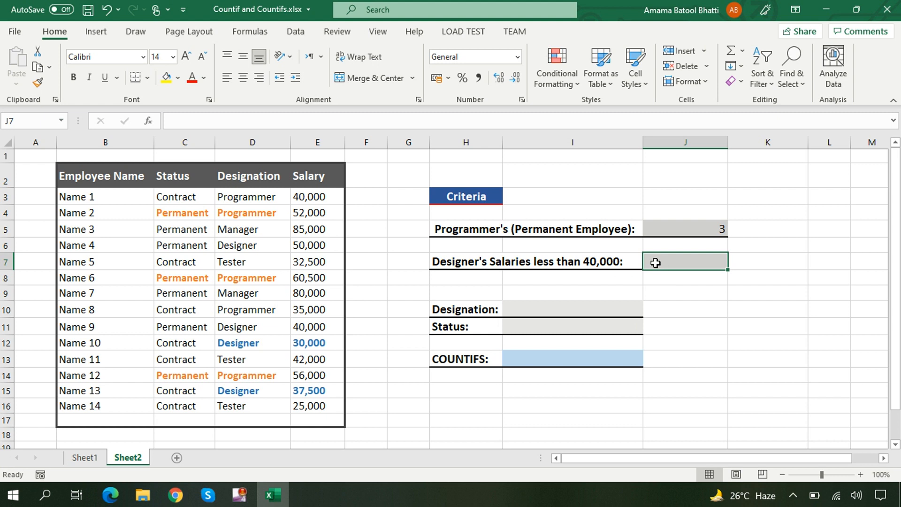
type("=countifs")
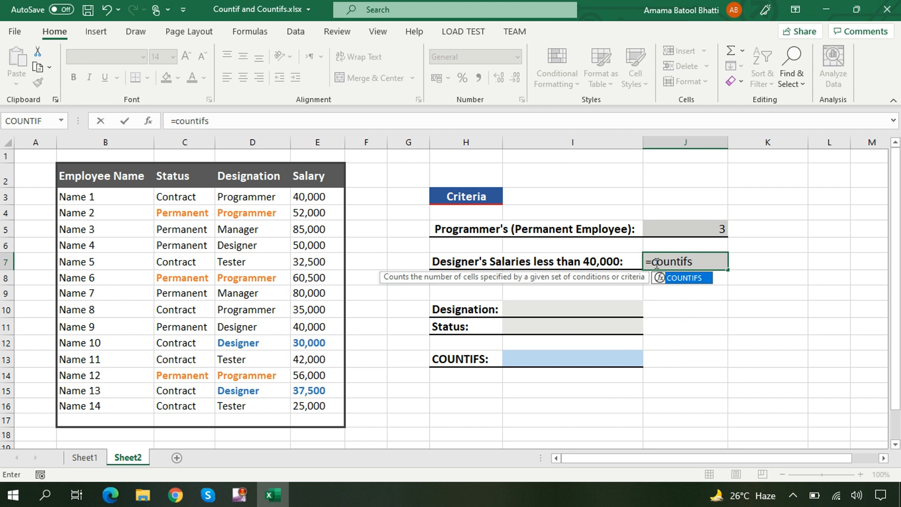
type("(")
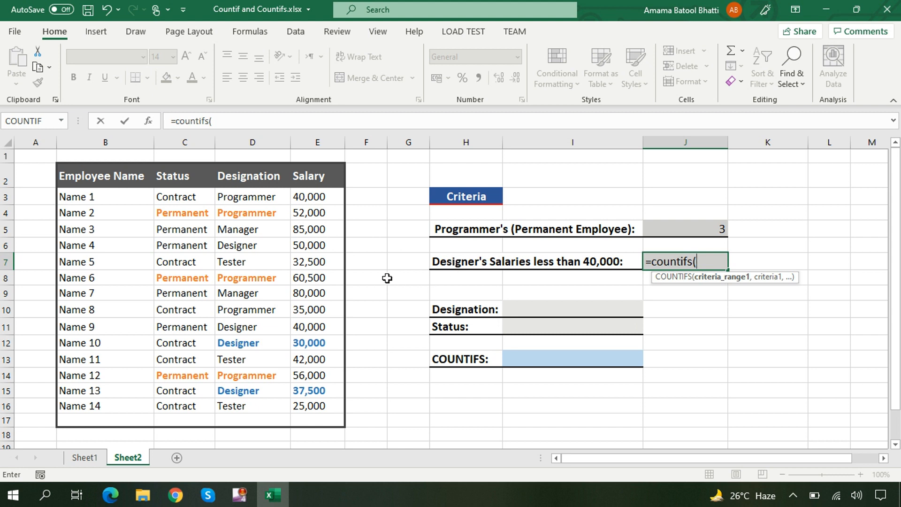
left_click_drag(258, 196, 259, 404)
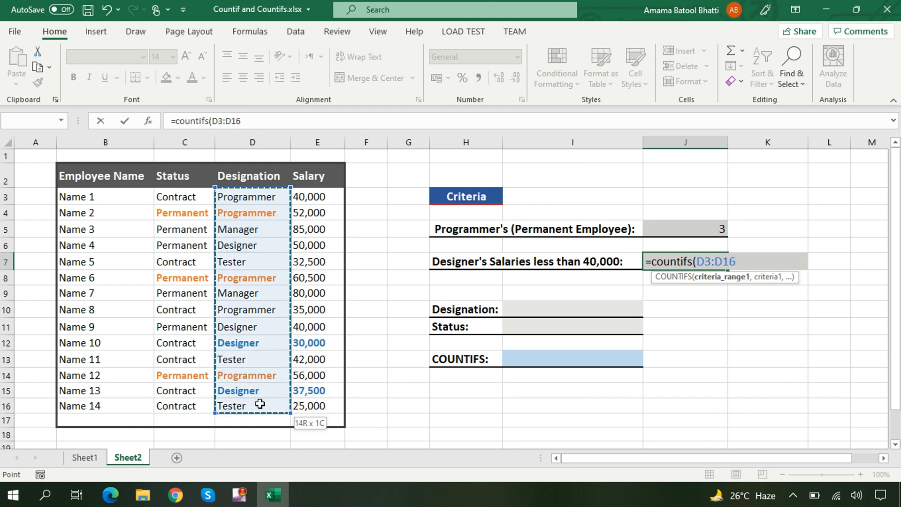
type(",")
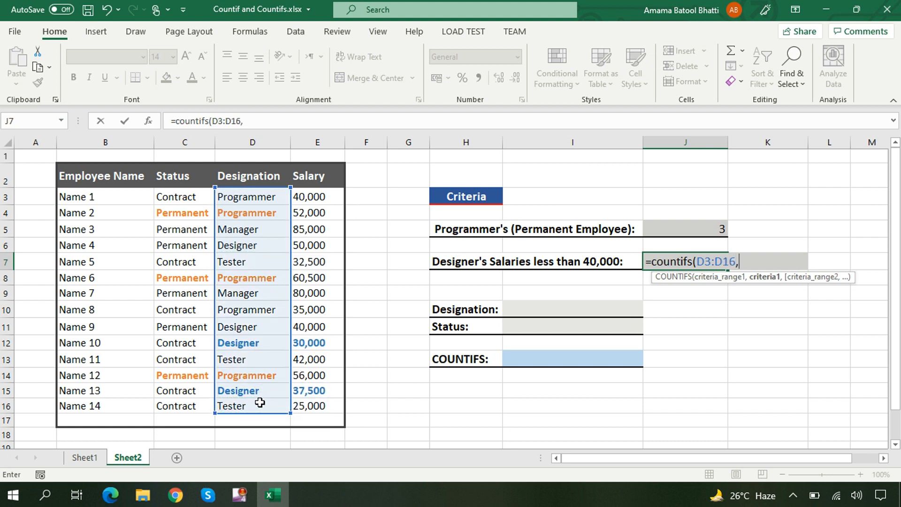
type("\"\"")
left_click(743, 260)
type("designer\"")
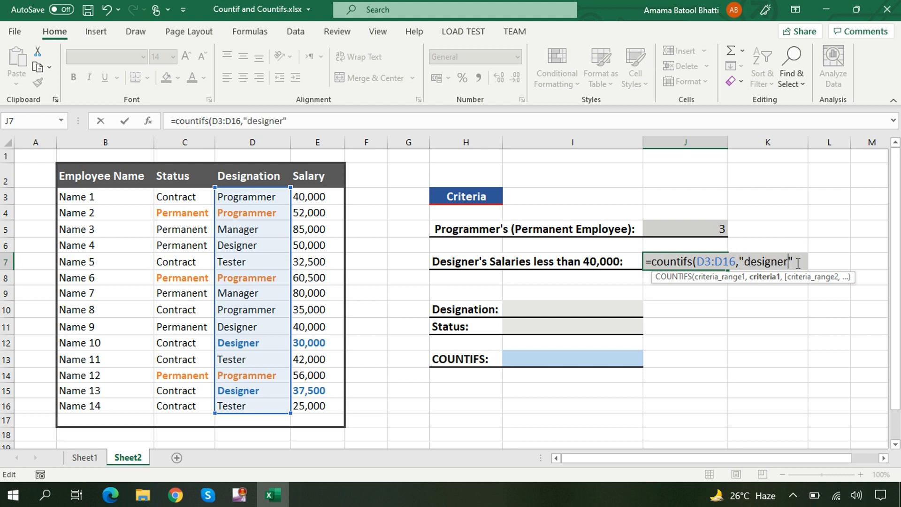
- Complete the COUNTIFS formula in J7 with the Salary range E3:E16 and the criterion "<40000"
type(",")
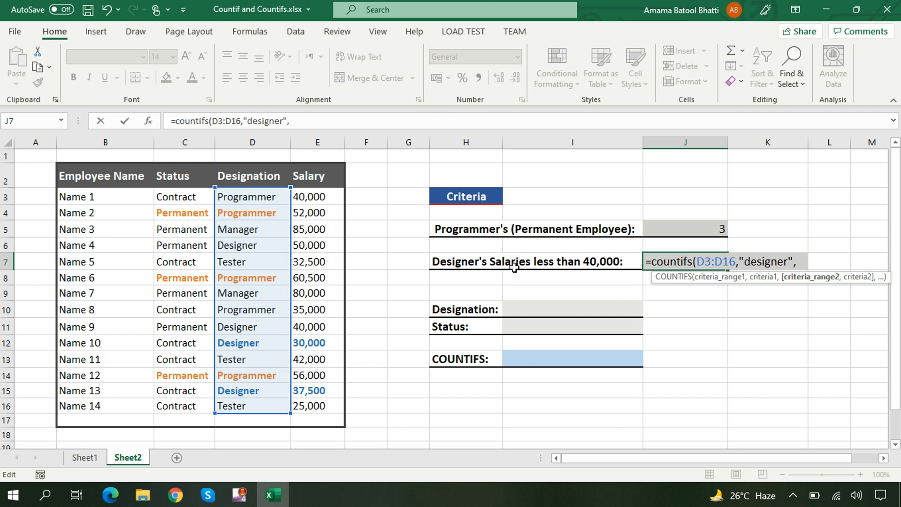
left_click(321, 198)
left_click_drag(320, 198, 332, 402)
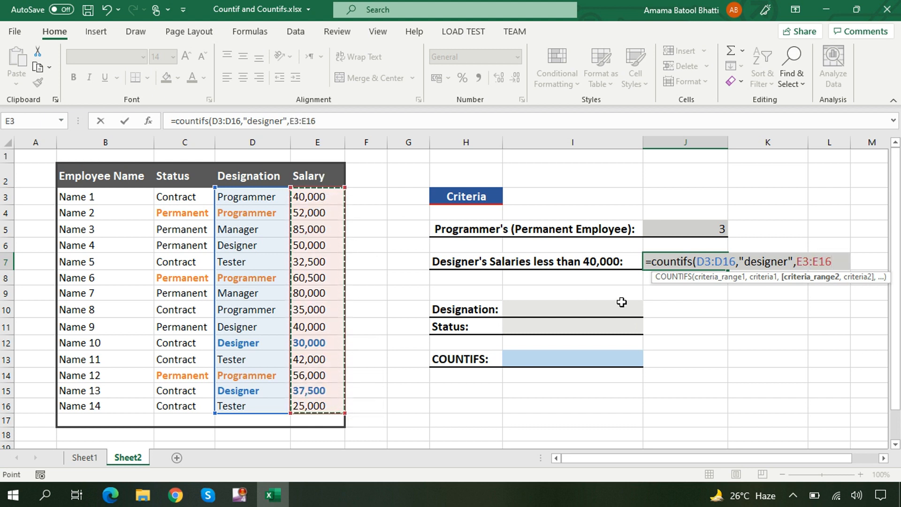
type(",")
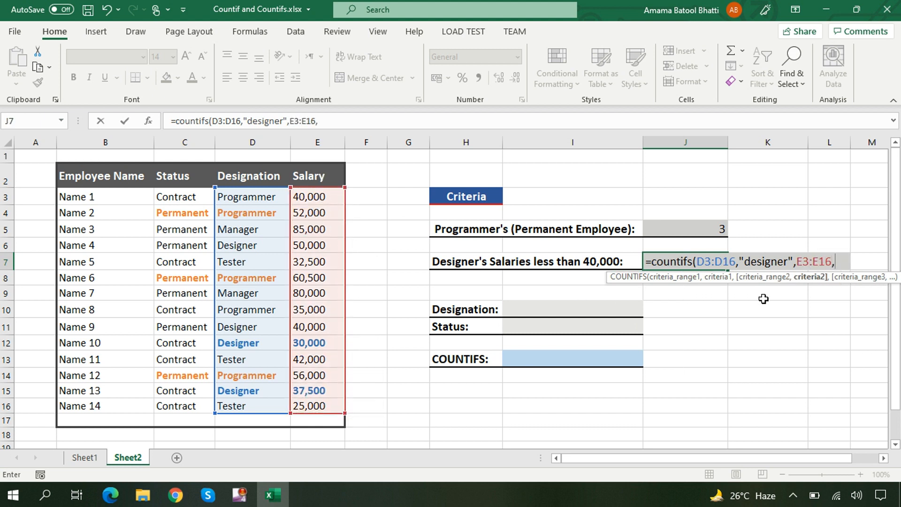
type("\"\"")
left_click(839, 262)
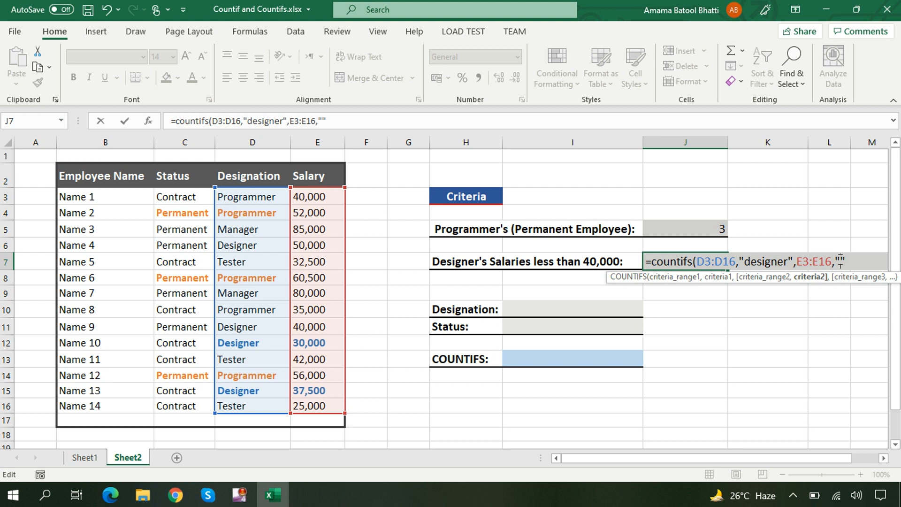
type("<40000")
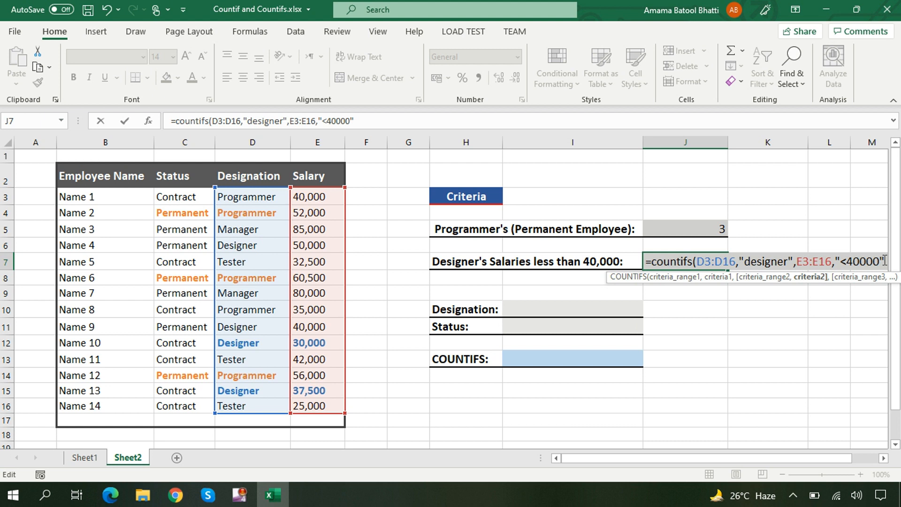
type(")")
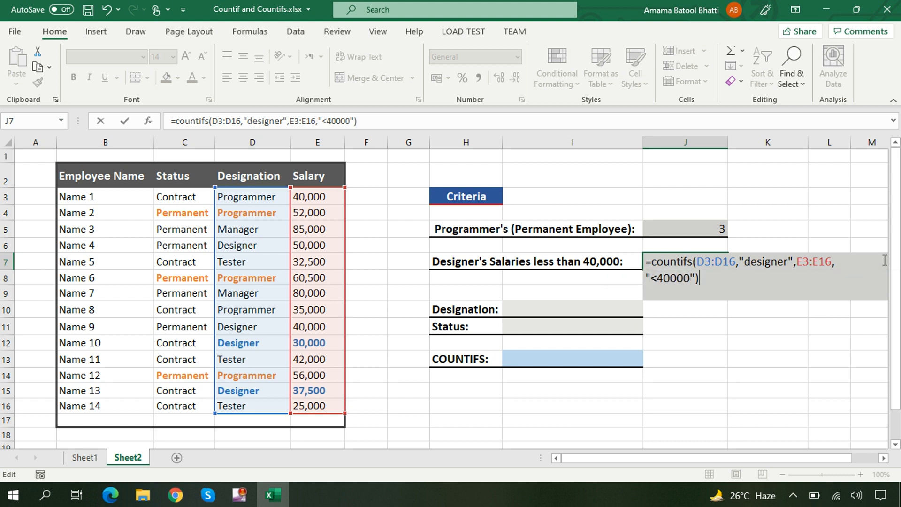
key("Return")
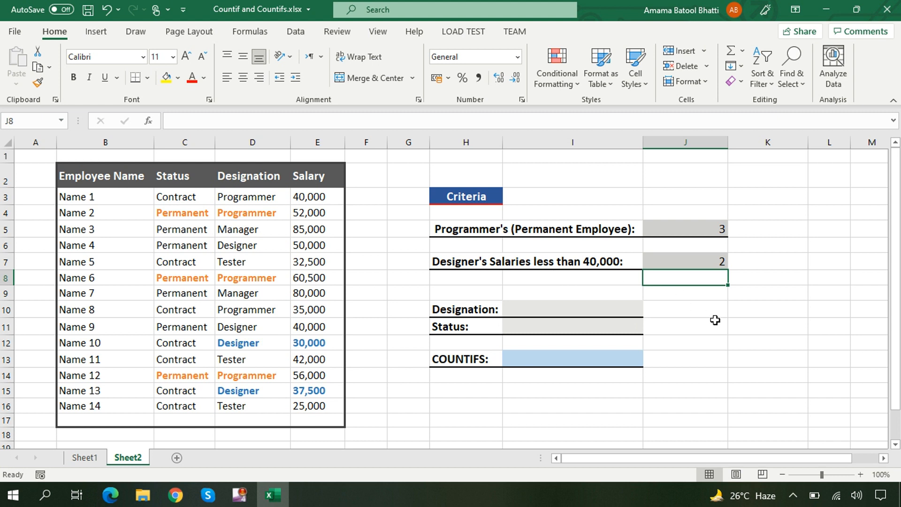
left_click(250, 343)
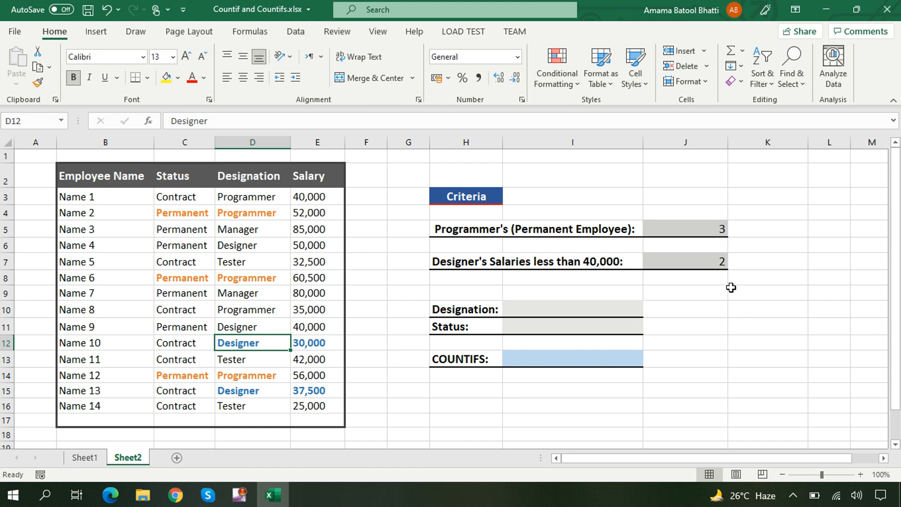
left_click(730, 329)
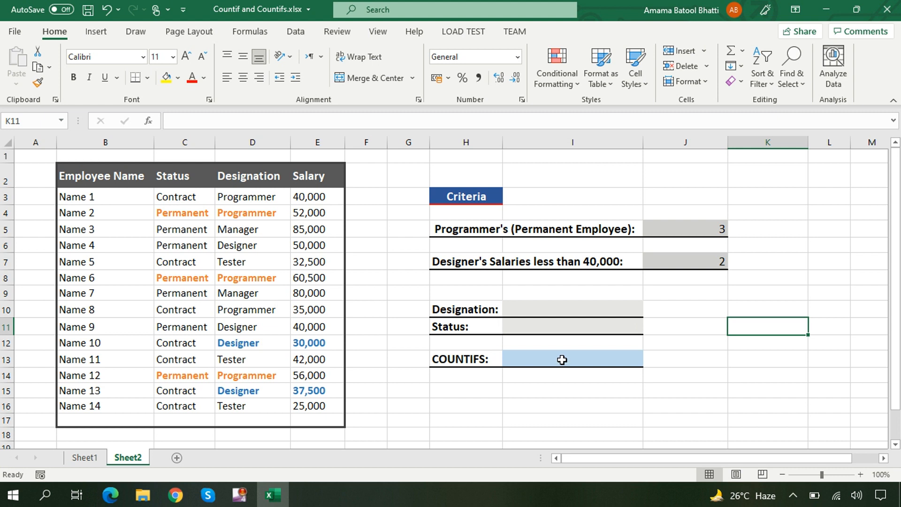
- Start a COUNTIFS formula in cell I13 with the Designation range D3:D16 and cell I10 as its criterion
left_click(533, 361)
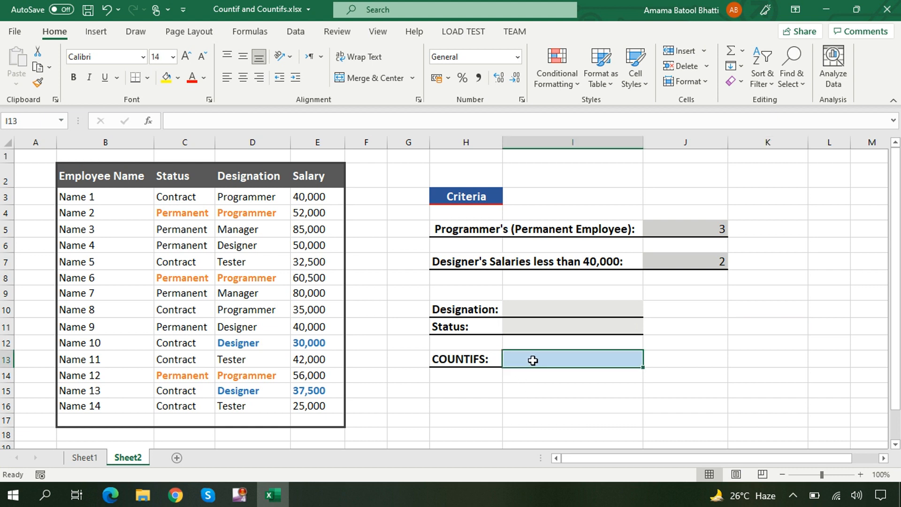
type("=")
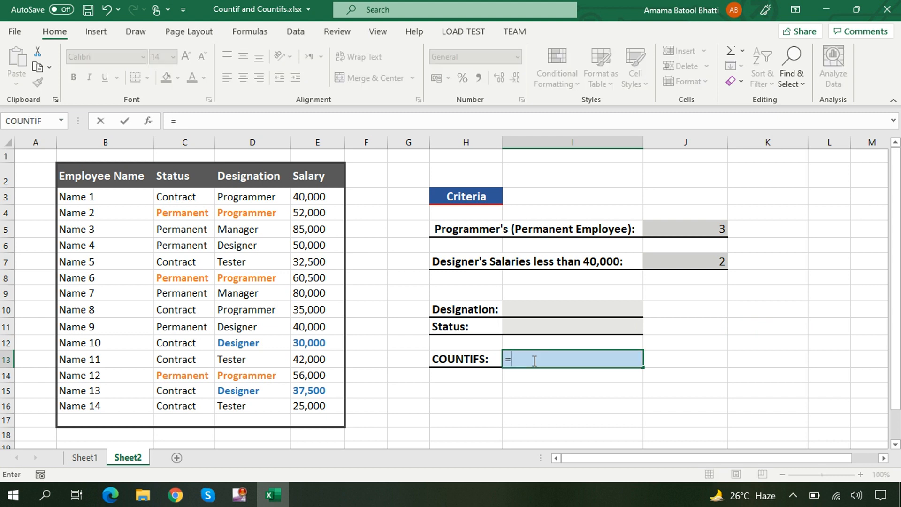
type("countif")
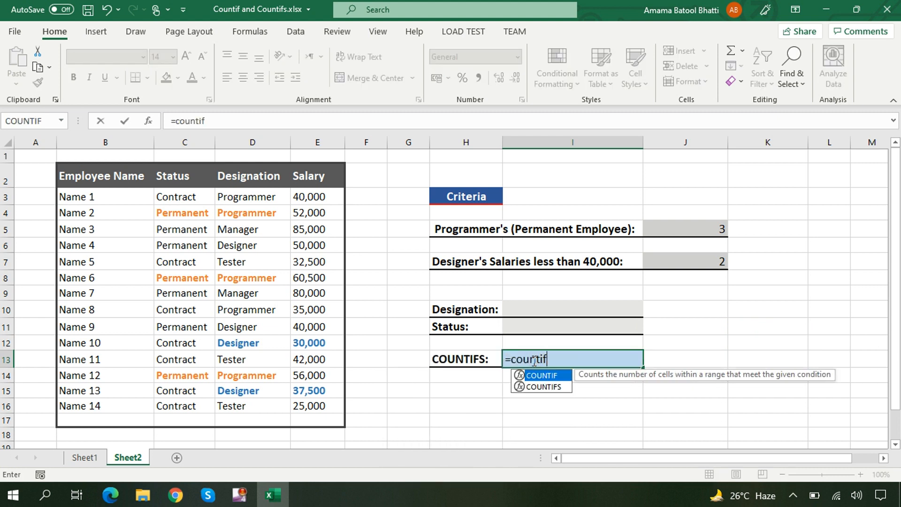
type("s(")
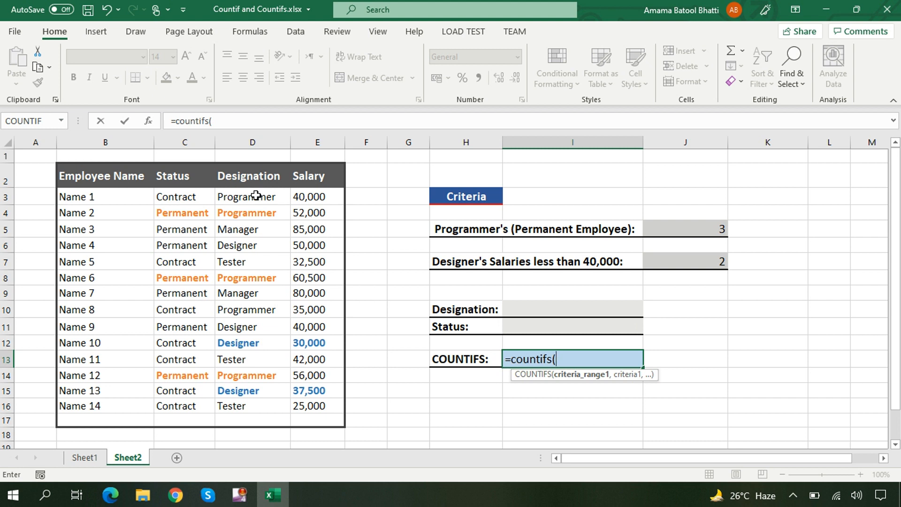
left_click_drag(256, 197, 265, 404)
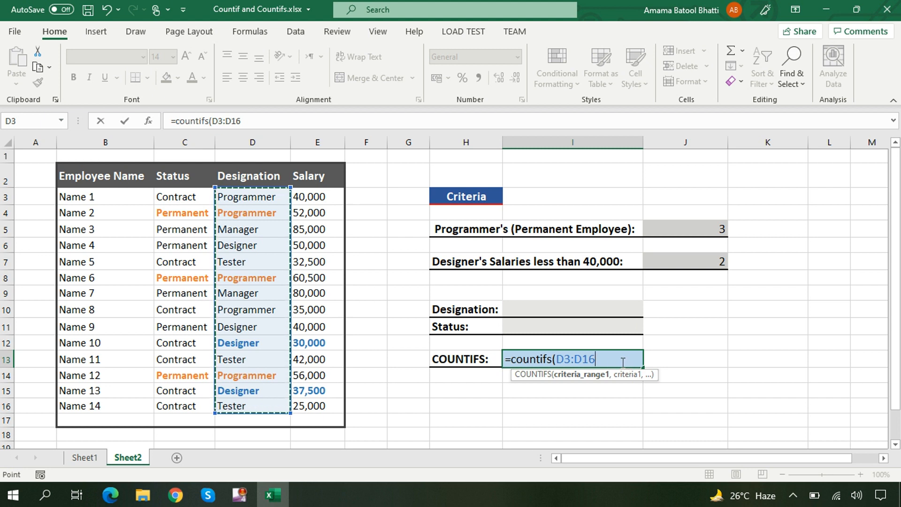
type(",")
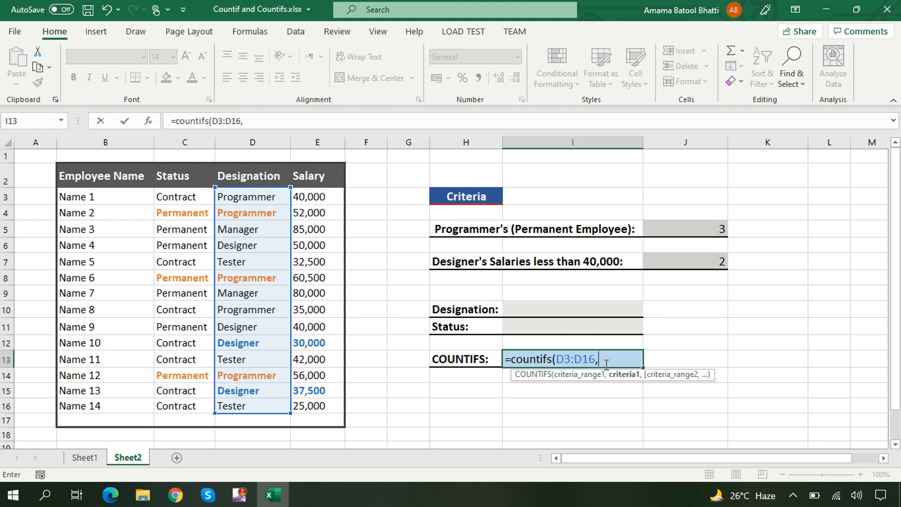
left_click(580, 310)
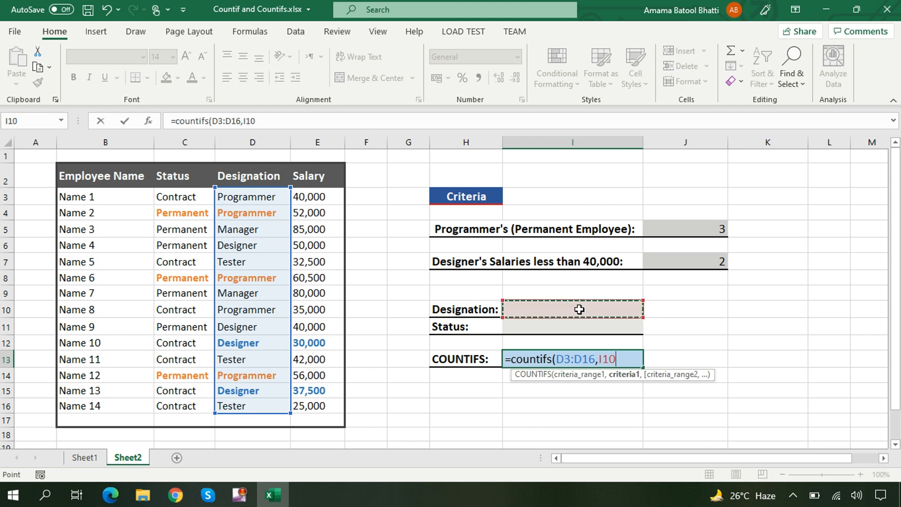
- Complete the COUNTIFS formula in I13 with the Status range C3:C16 and cell I11 as its criterion
type(",")
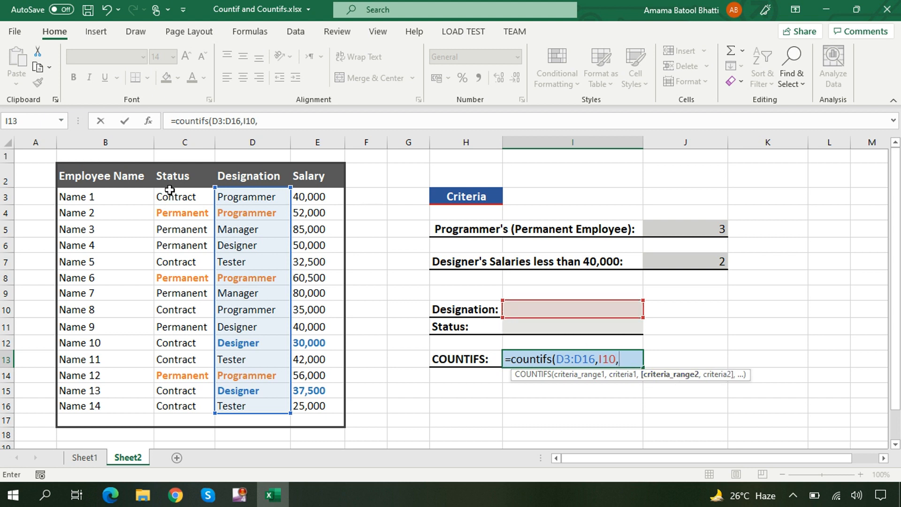
left_click_drag(181, 195, 185, 404)
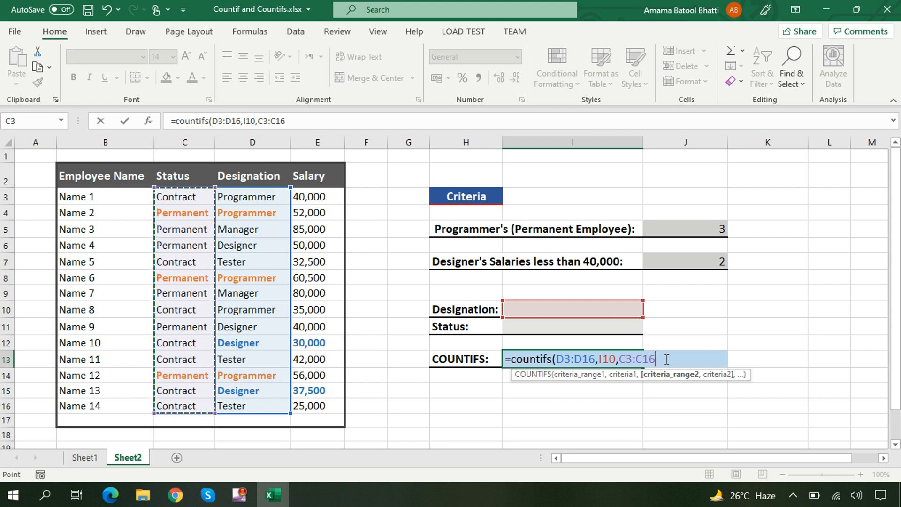
type(",")
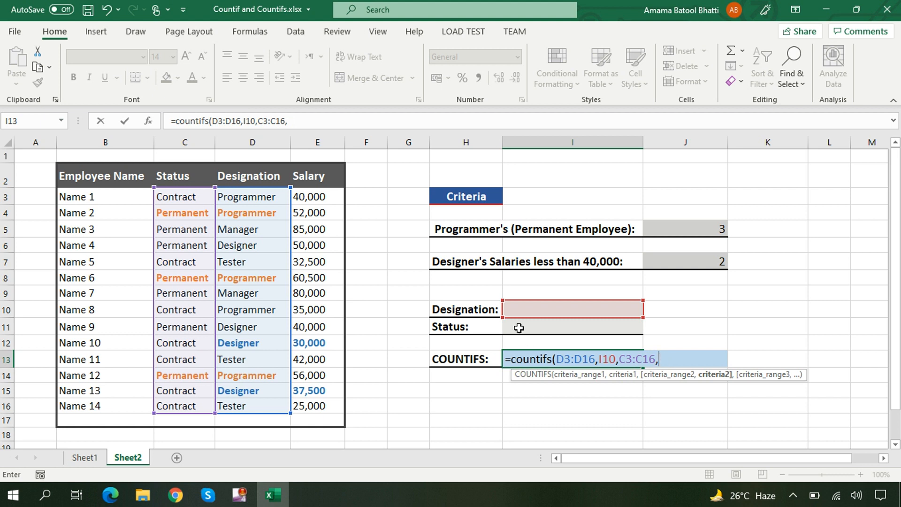
left_click(553, 328)
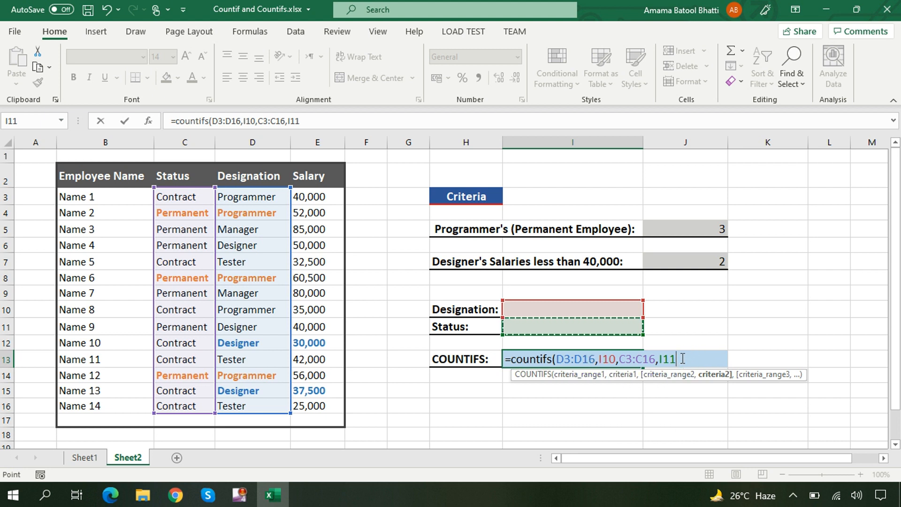
type(")")
key("Return")
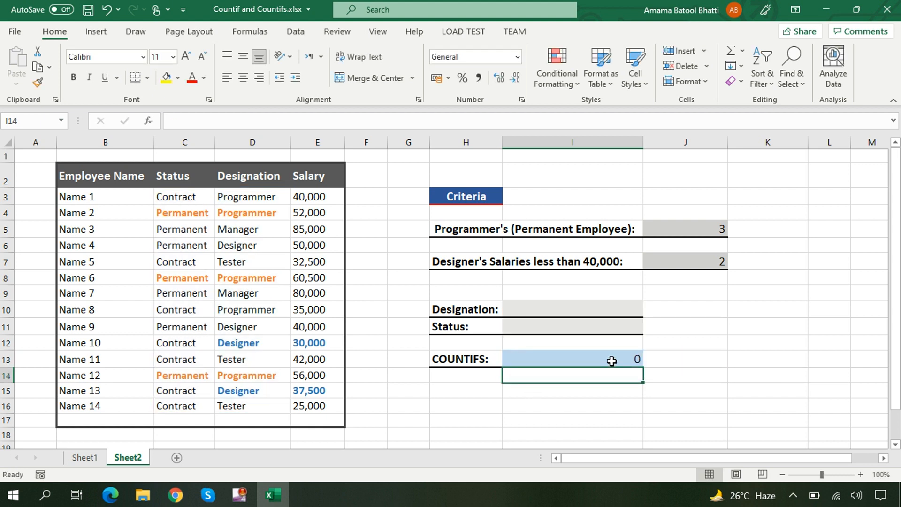
- Enter "programmer" as the Designation in I10 and "permanent" as the Status in I11, and check the COUNTIFS result in I13
left_click(593, 308)
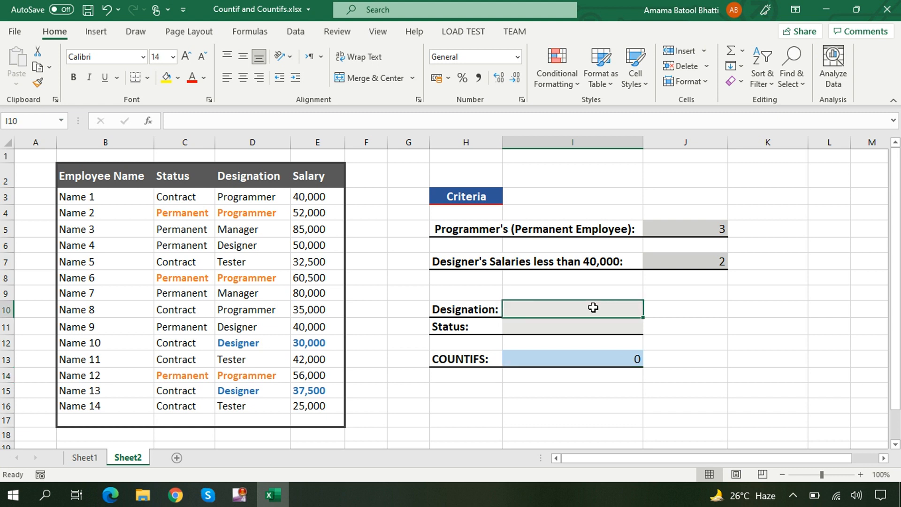
type("programmer")
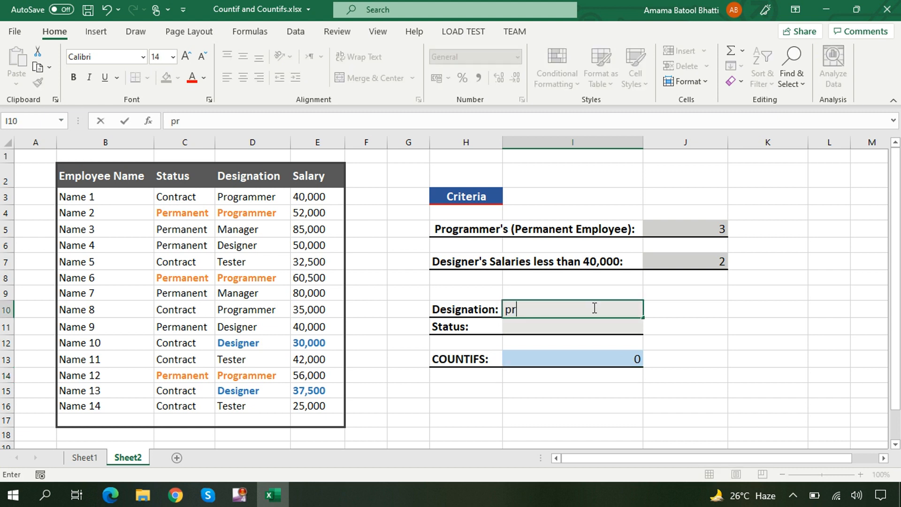
left_click(555, 323)
type("per")
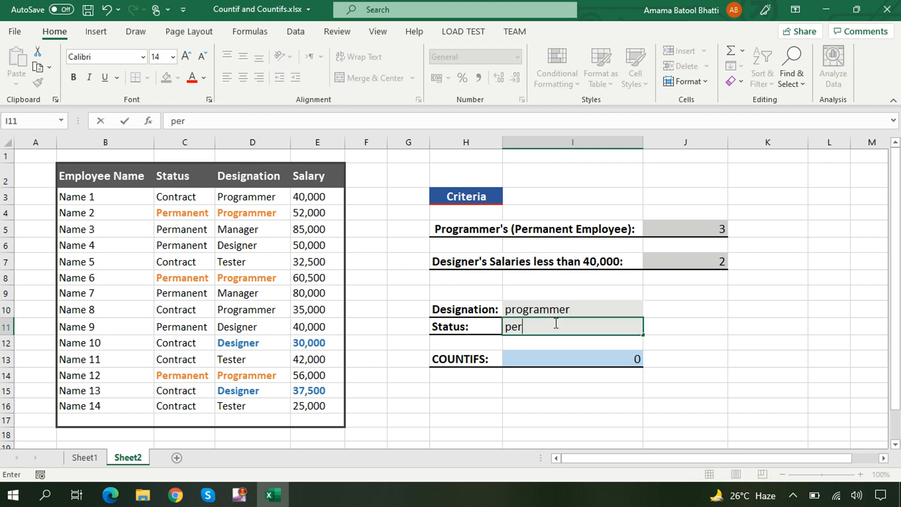
type("manent")
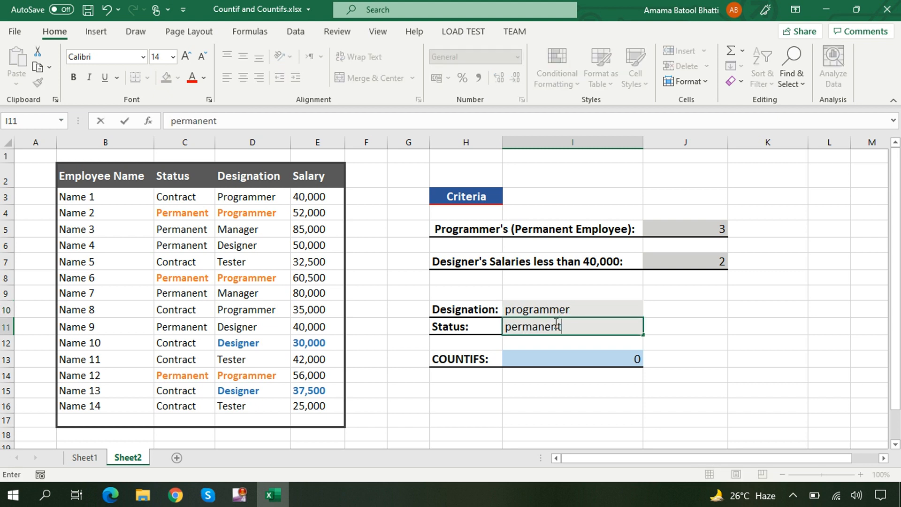
key("Return")
left_click(626, 356)
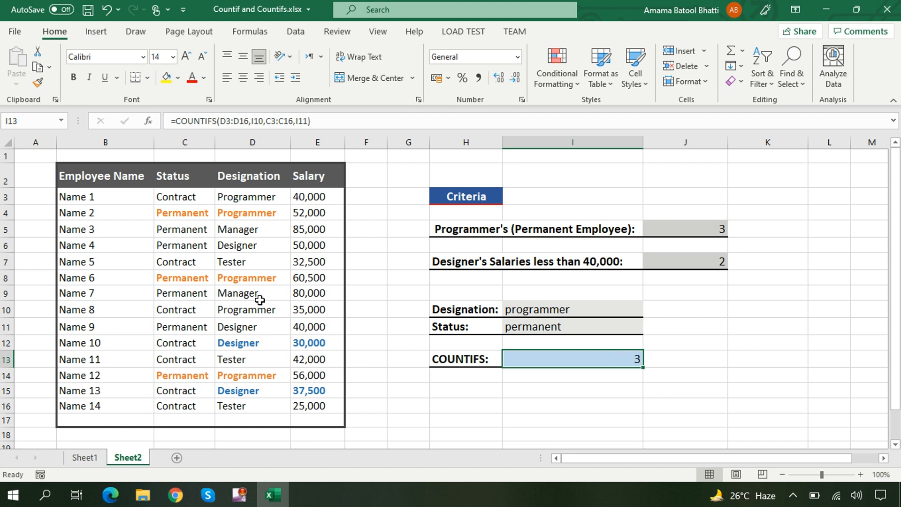
- Change the Status criterion in I11 to "contract" and check the COUNTIFS result in I13
left_click(573, 327)
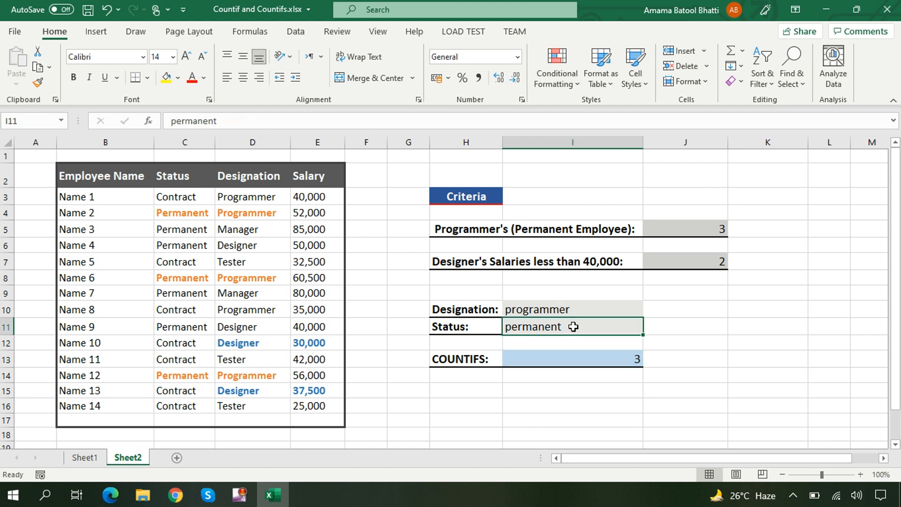
key("BackSpace")
type("contra")
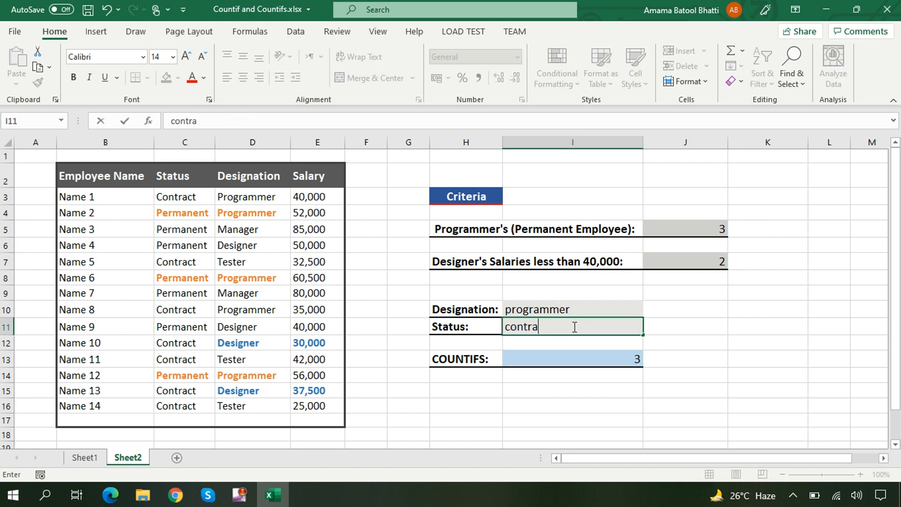
type("cr")
key("BackSpace")
type("t")
key("Return")
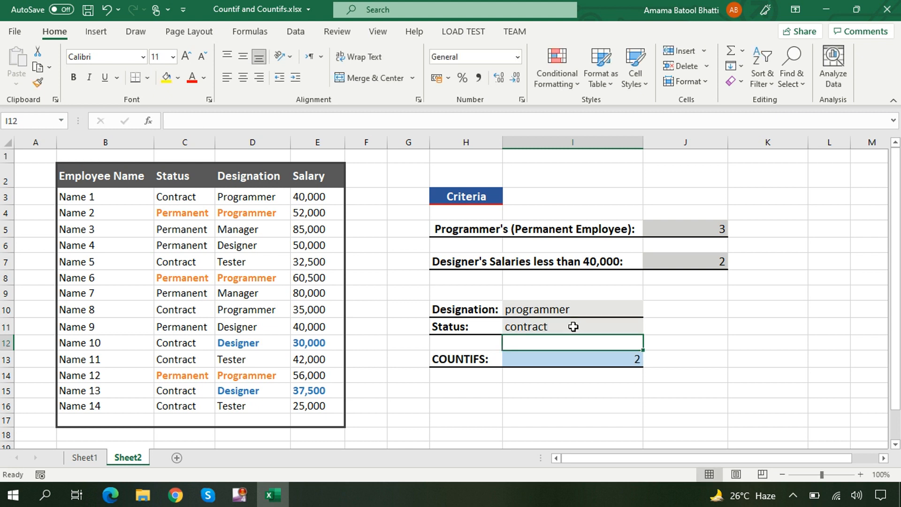
left_click(603, 360)
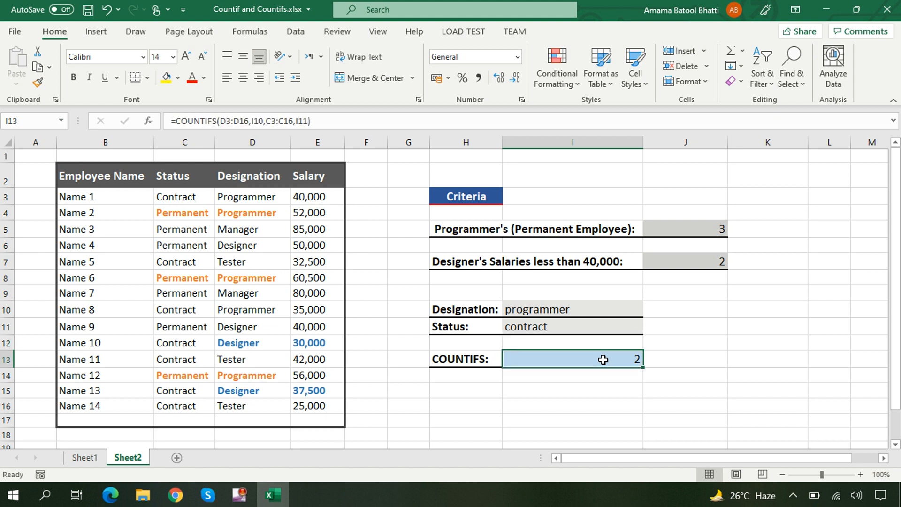
- Change the Designation in I10 to "designer" and the Status in I11 to "permanent", and check the COUNTIFS result in I13
left_click(575, 314)
key("BackSpace")
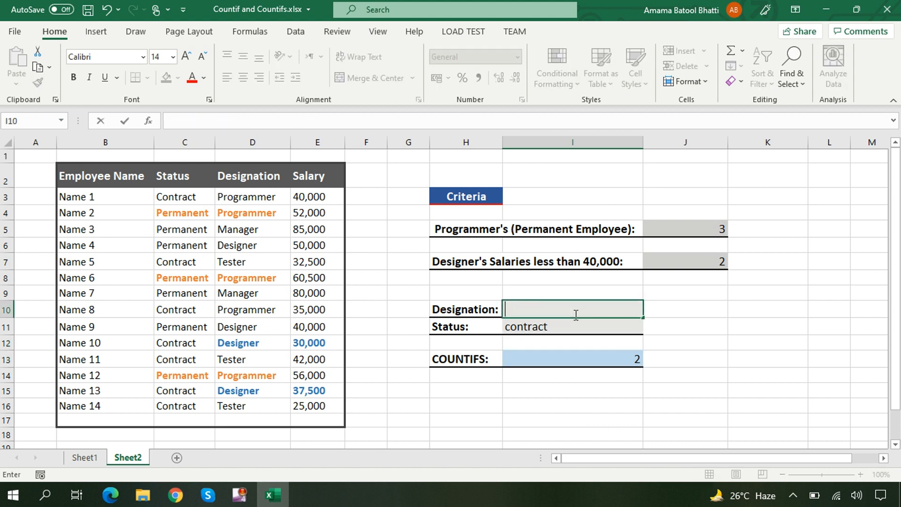
type("designer")
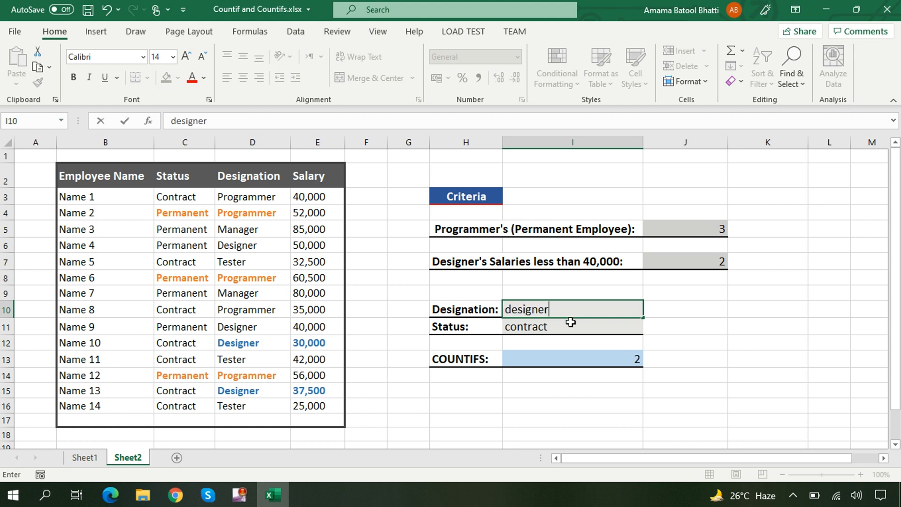
key("Return")
key("BackSpace")
type("permanen")
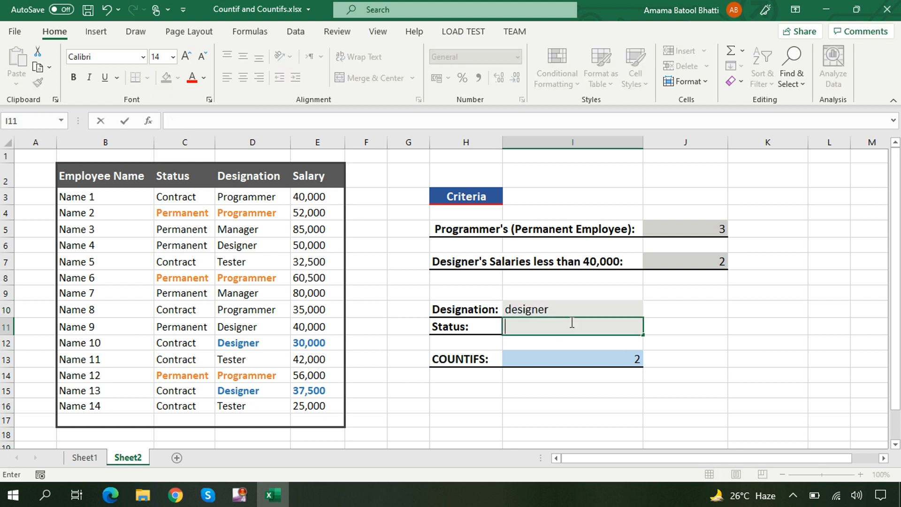
type("t")
key("Return")
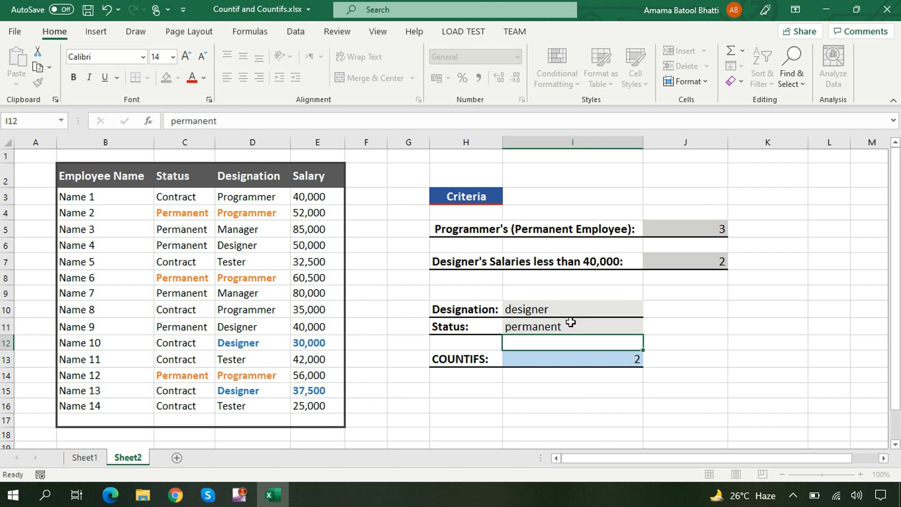
key("Down")
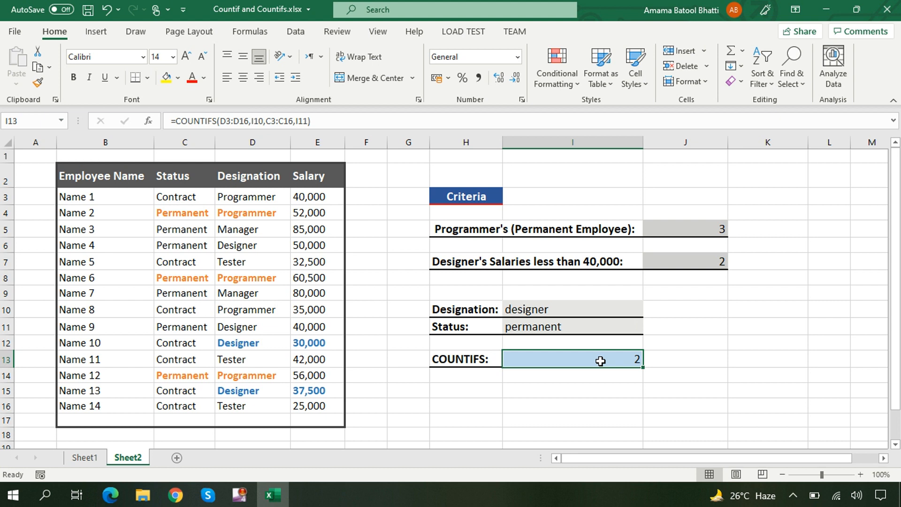
left_click(554, 395)
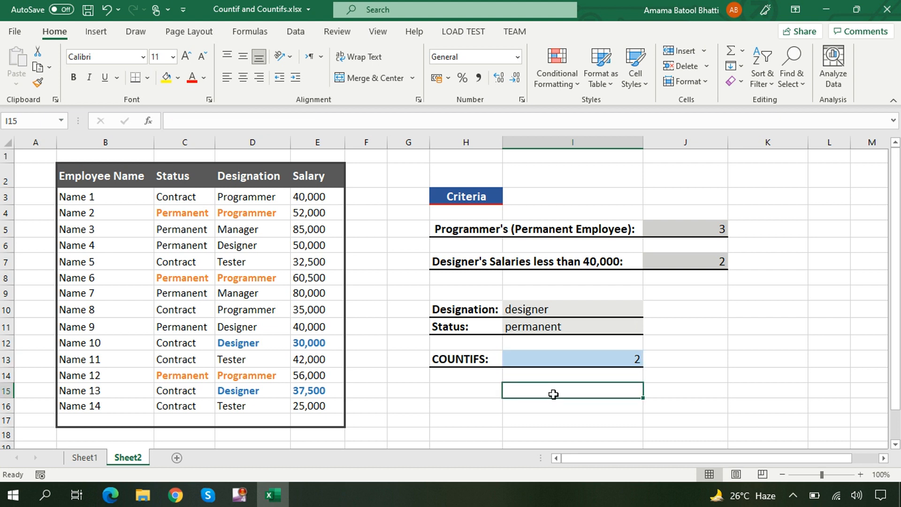